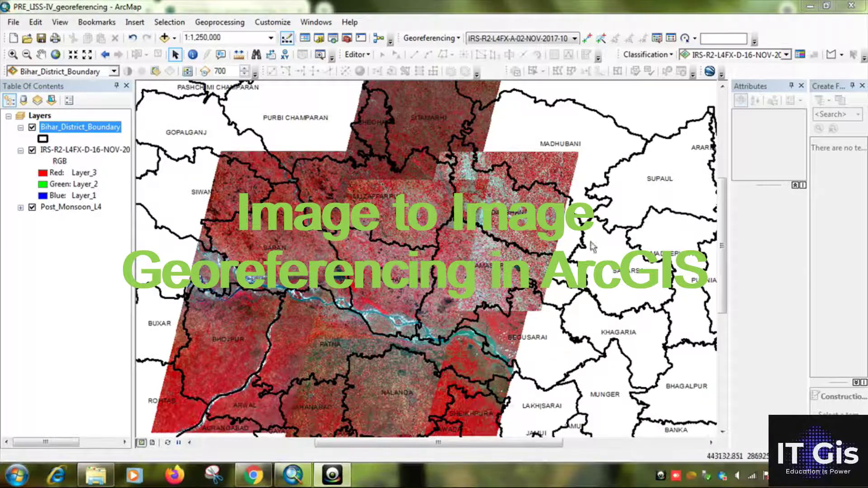
pyautogui.moveTo(381, 320); pyautogui.dragTo(392, 315)
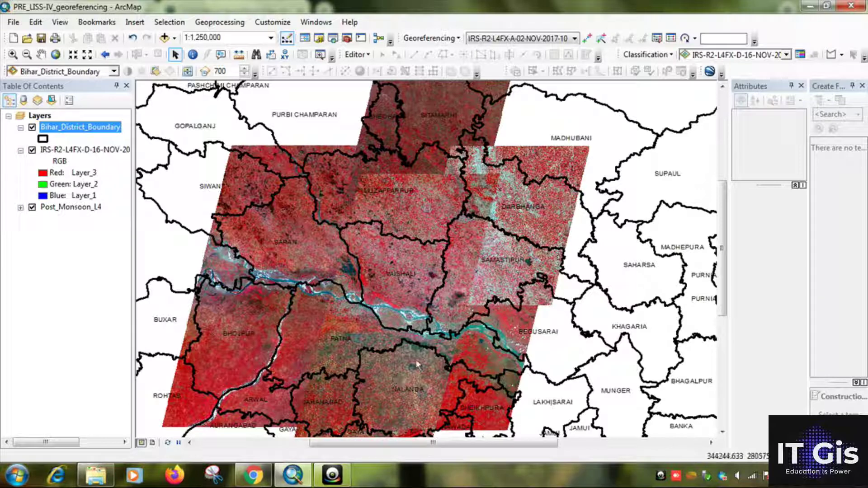
pyautogui.click(21, 207)
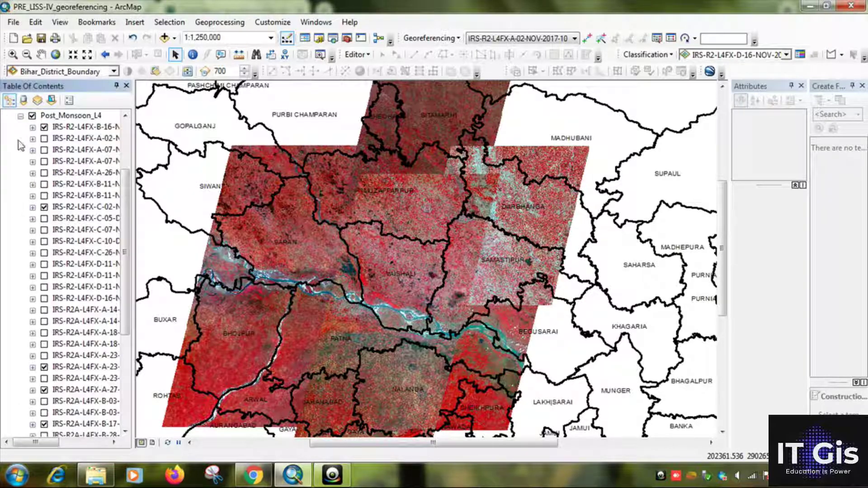
pyautogui.click(20, 116)
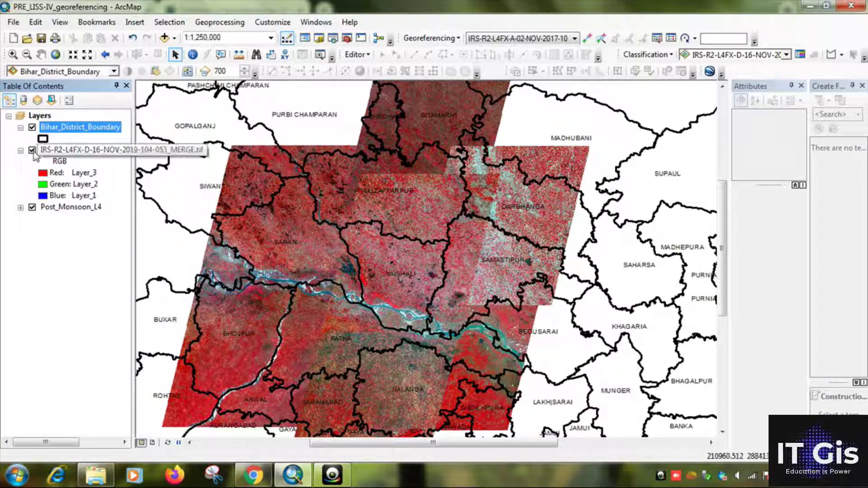
pyautogui.click(32, 150)
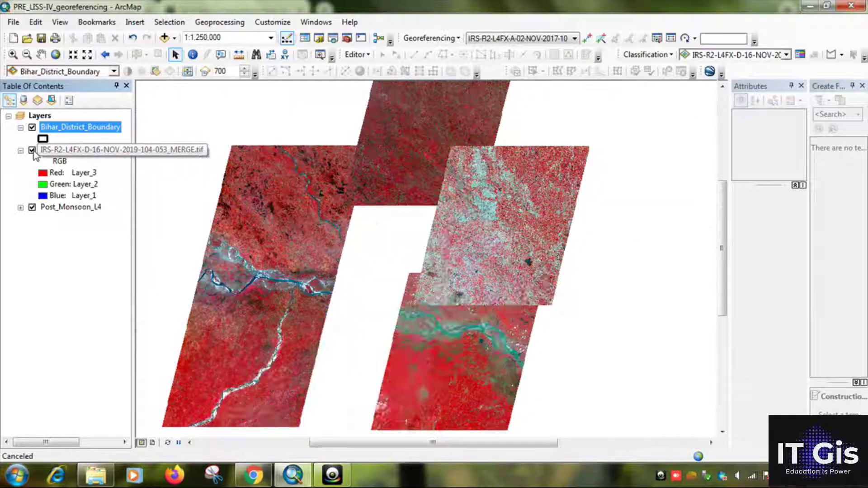
# Show the D-16-NOV scene again and inspect its river overlap near Patna for misalignment.
pyautogui.click(32, 151)
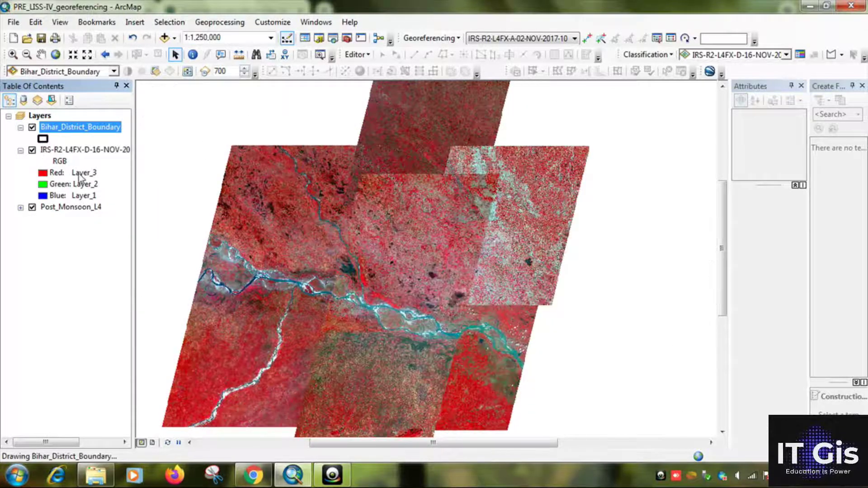
pyautogui.scroll(3, 345, 335)
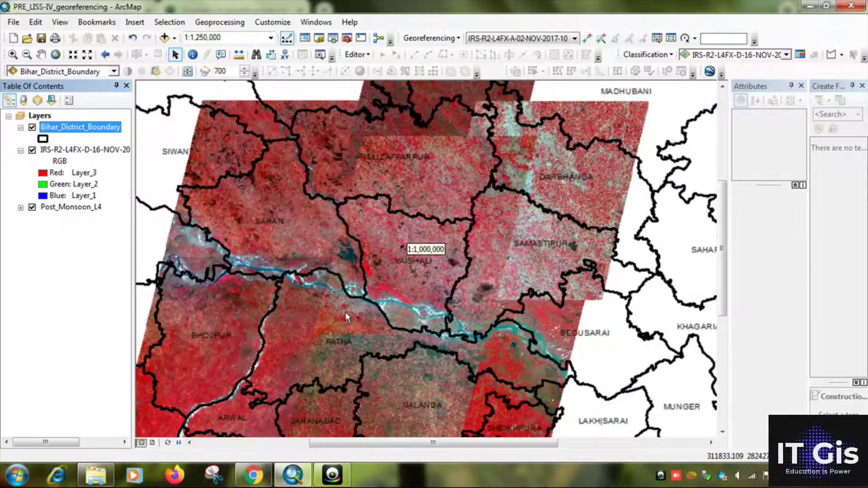
pyautogui.scroll(2, 350, 271)
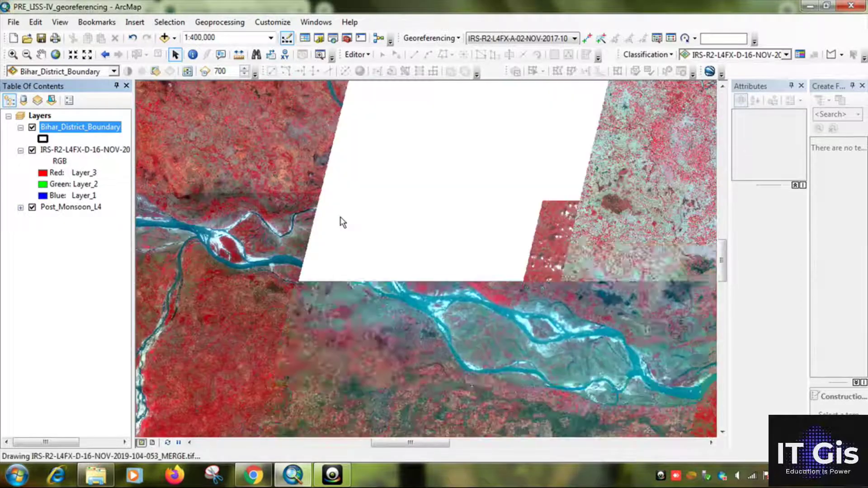
pyautogui.scroll(5, 340, 216)
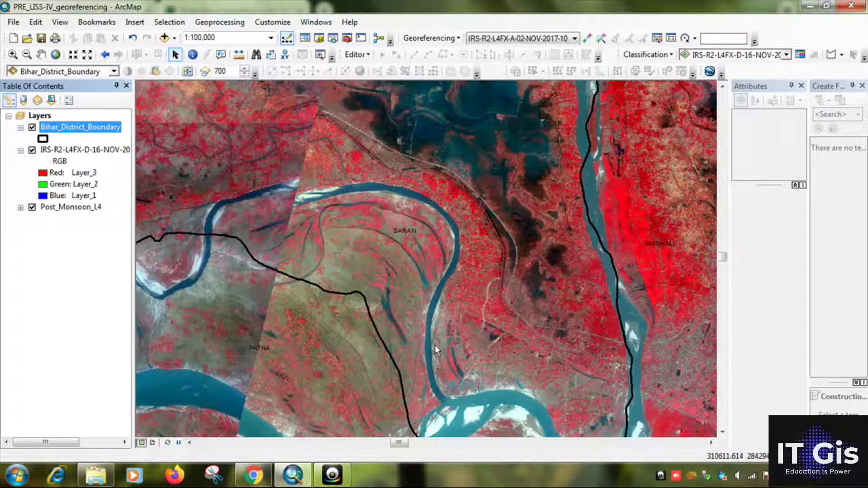
pyautogui.moveTo(388, 354); pyautogui.dragTo(281, 248)
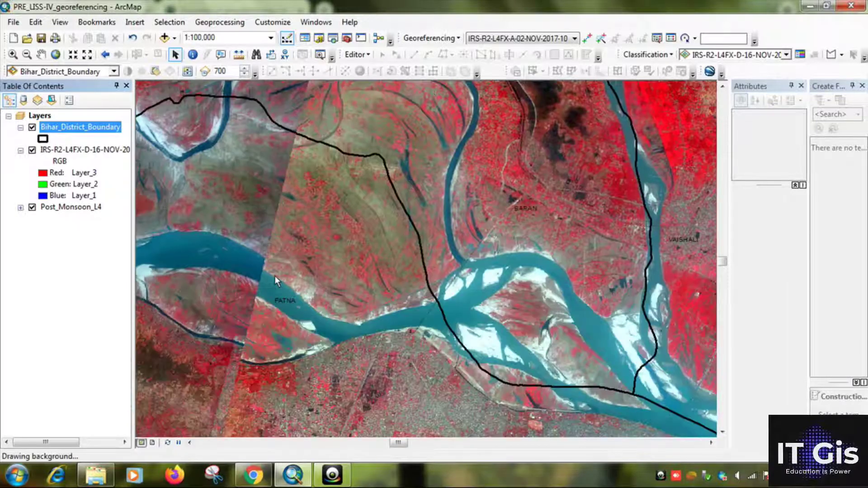
pyautogui.moveTo(349, 335); pyautogui.dragTo(362, 256)
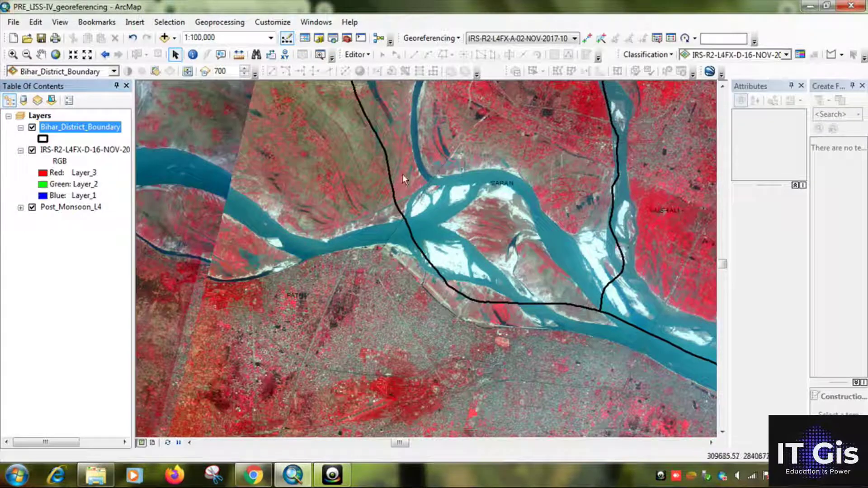
pyautogui.moveTo(403, 175); pyautogui.dragTo(326, 189)
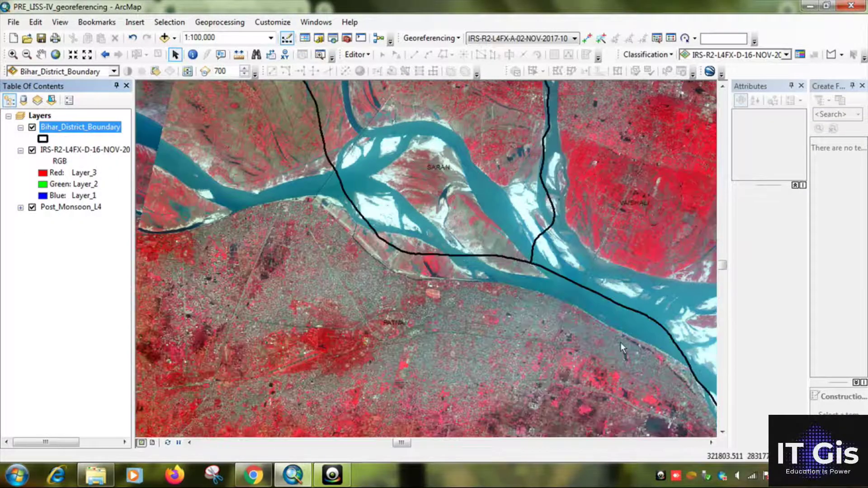
pyautogui.moveTo(579, 361); pyautogui.dragTo(320, 267)
pyautogui.moveTo(147, 221); pyautogui.dragTo(237, 230)
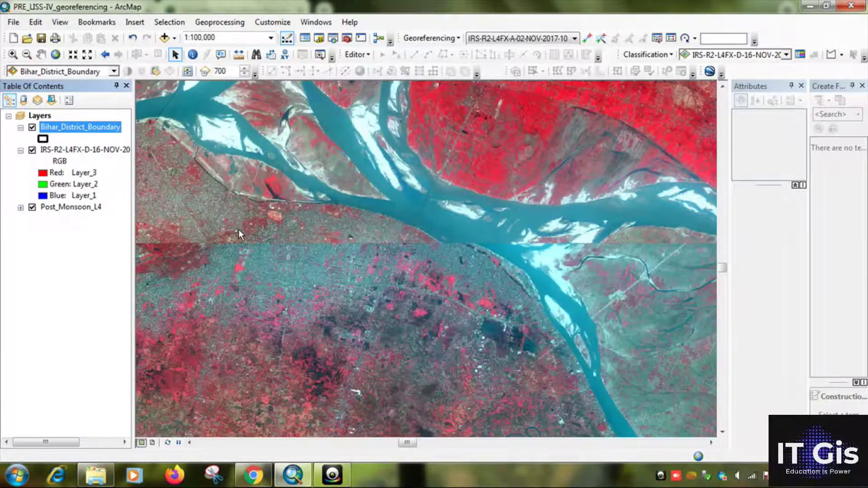
# Toggle the D-16 scene off and on to compare, then view Vaishali and Samastipur districts.
pyautogui.click(32, 149)
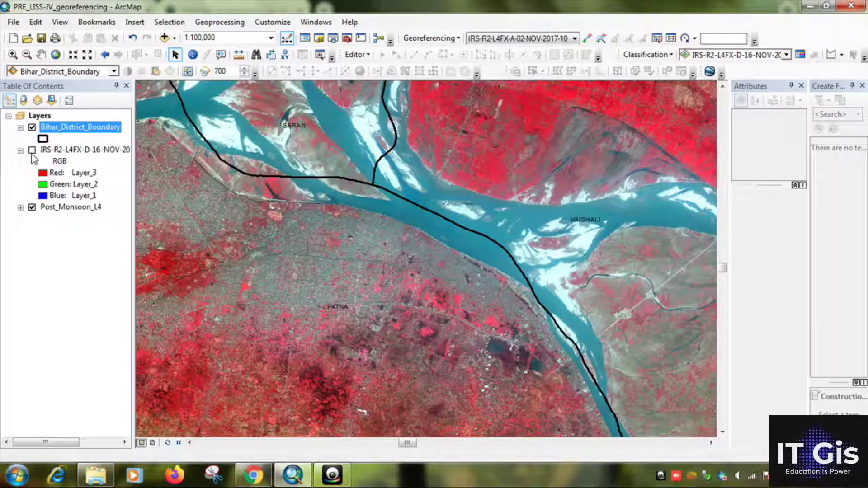
pyautogui.click(32, 149)
pyautogui.scroll(4, 361, 341)
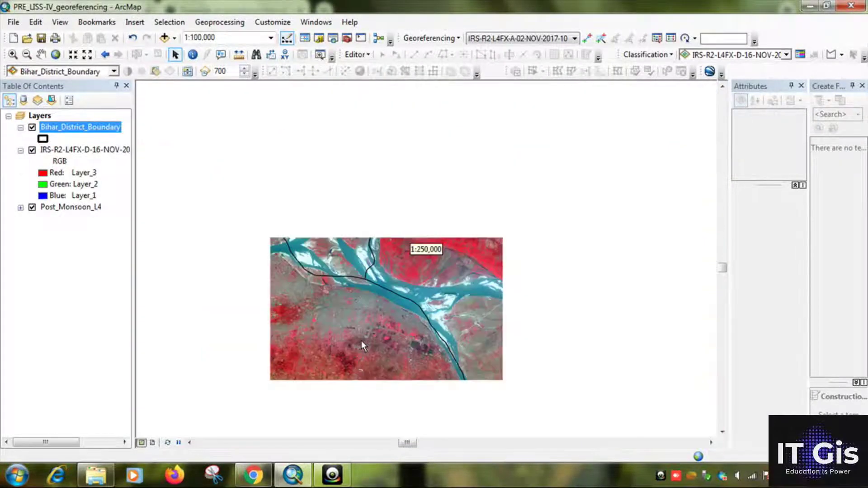
pyautogui.scroll(2, 362, 341)
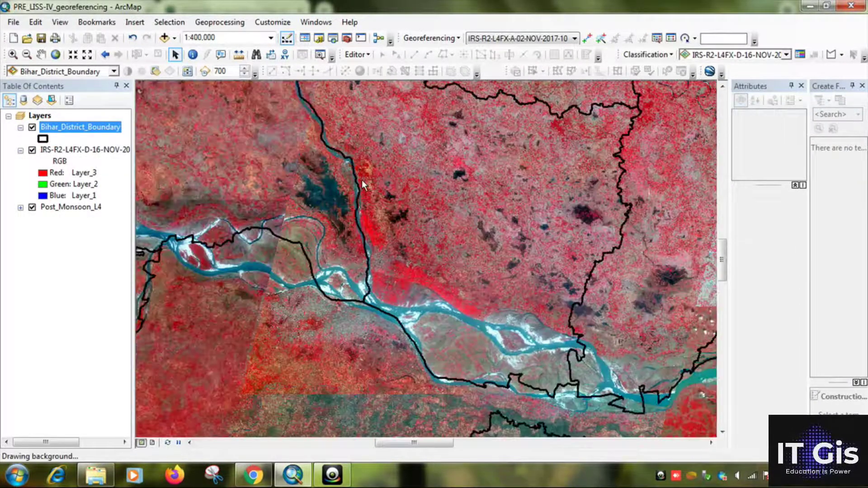
pyautogui.moveTo(462, 358); pyautogui.dragTo(344, 389)
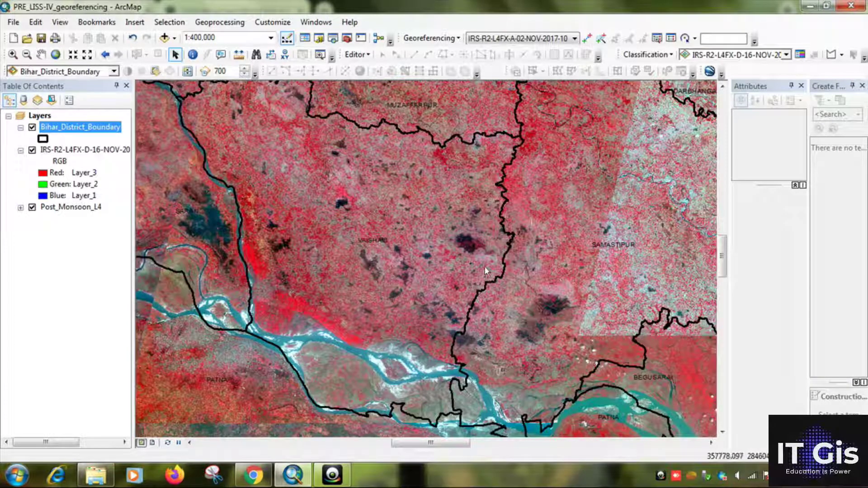
pyautogui.scroll(1, 374, 258)
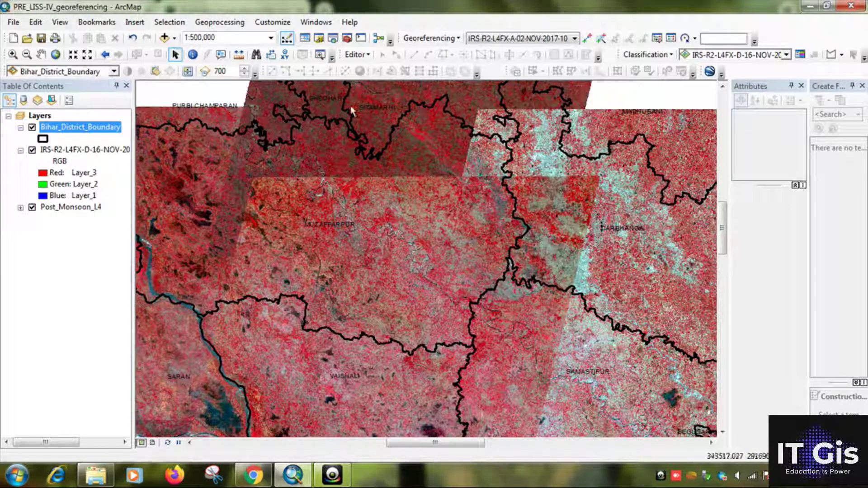
pyautogui.scroll(6, 191, 226)
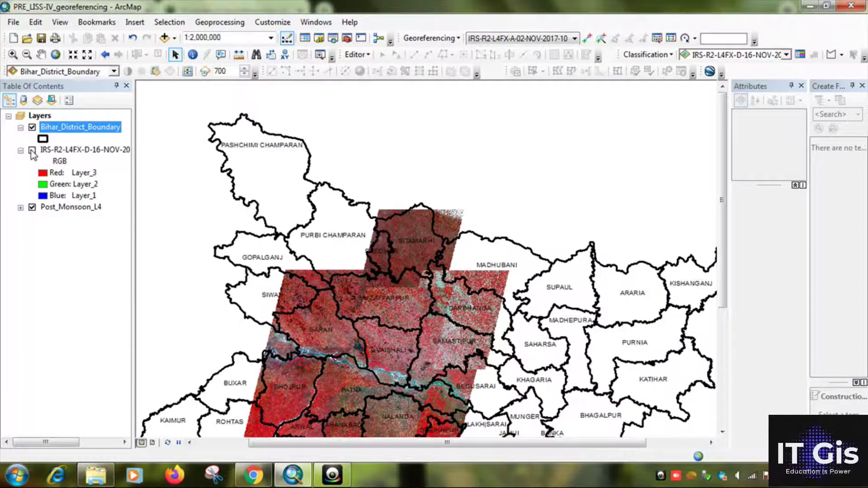
# Compare the D-16 scene over the Vaishali gap, zoom out, and move the Georeferencing toolbar to a new row.
pyautogui.click(32, 150)
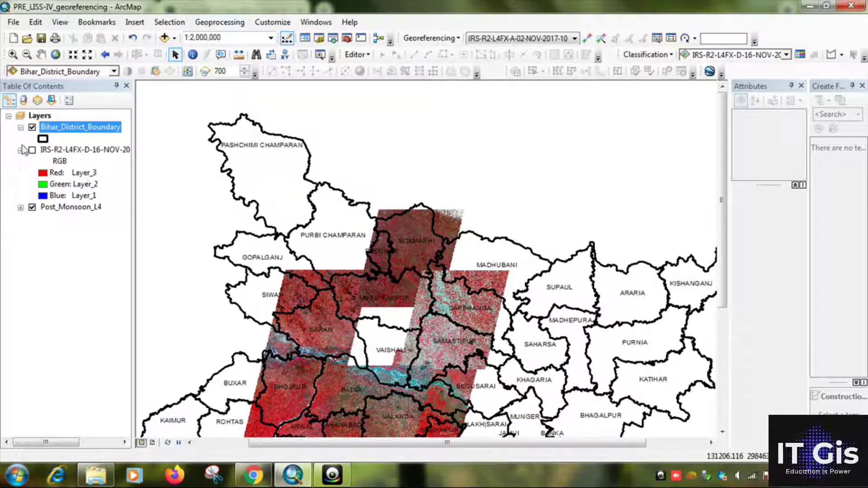
pyautogui.click(32, 150)
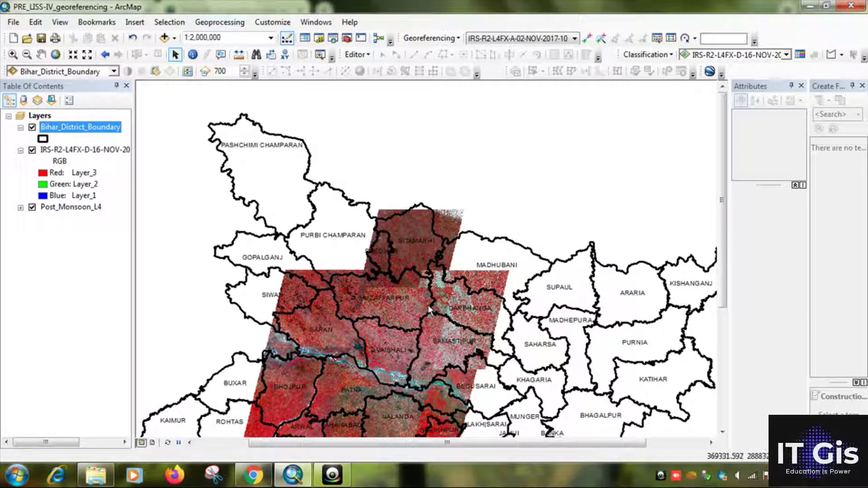
pyautogui.scroll(-5, 437, 302)
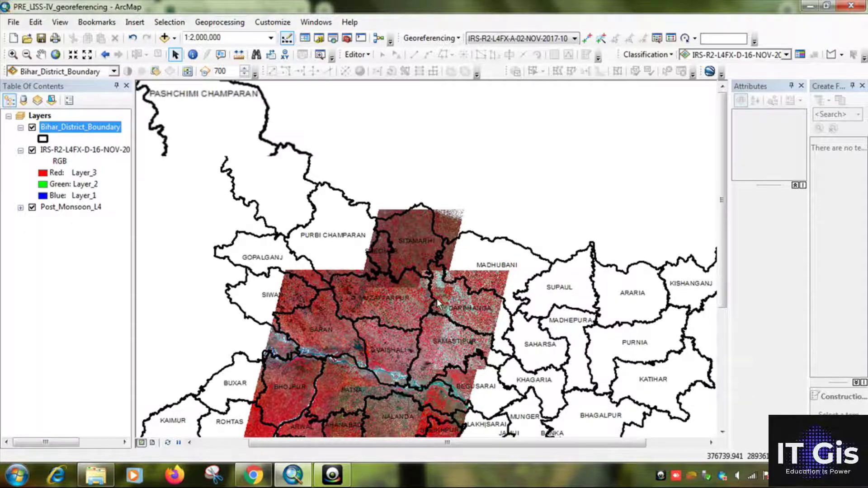
pyautogui.scroll(-2, 436, 302)
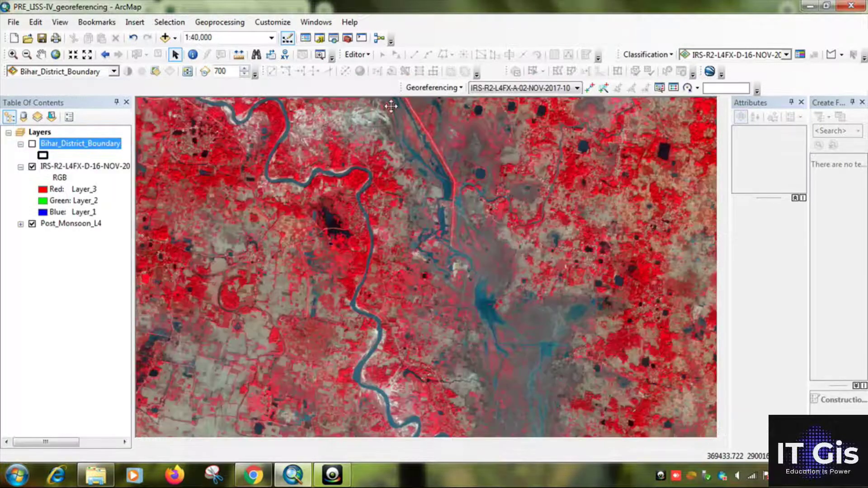
pyautogui.moveTo(391, 106); pyautogui.dragTo(248, 94)
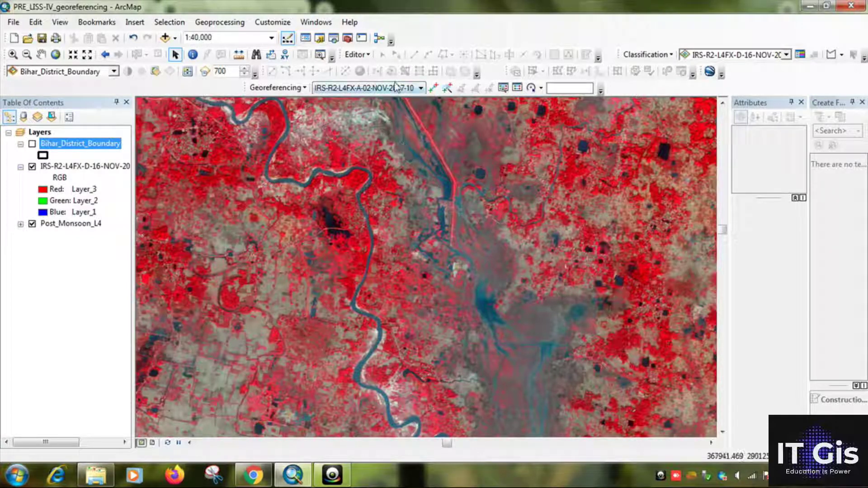
# Set the D-16-NOV-2019 MERGE scene as the Georeferencing toolbar's target layer.
pyautogui.click(388, 89)
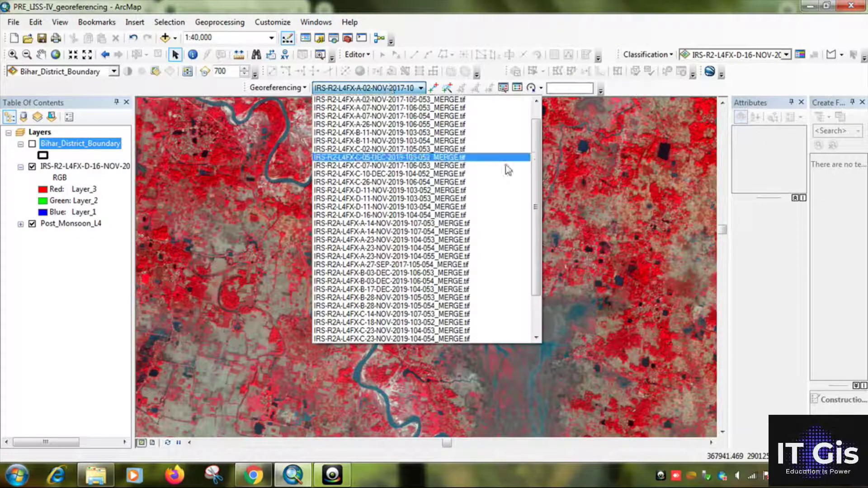
pyautogui.click(86, 168)
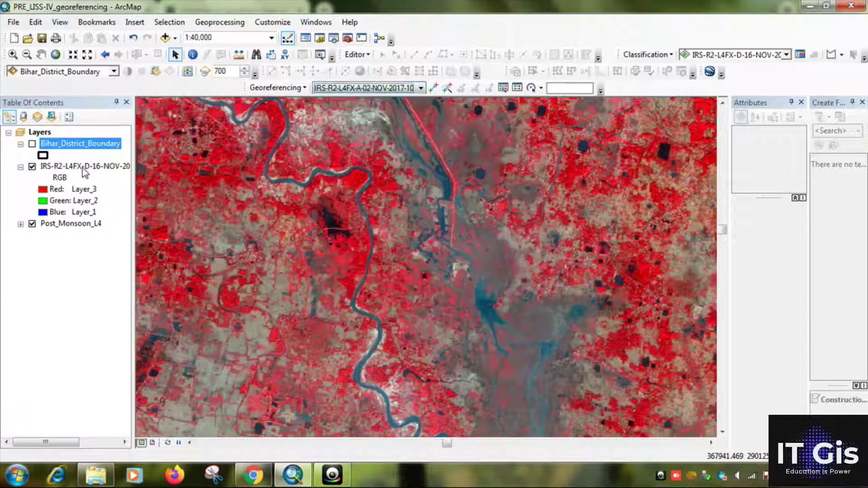
pyautogui.click(87, 168)
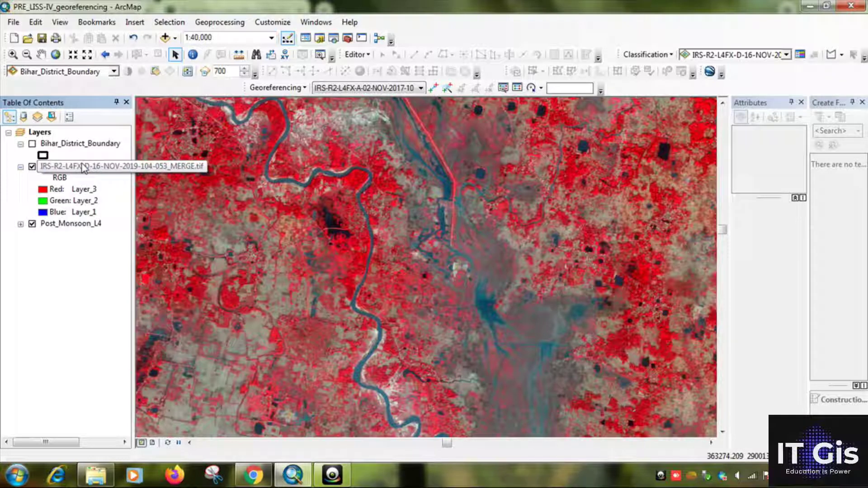
pyautogui.click(359, 88)
pyautogui.scroll(2, 366, 105)
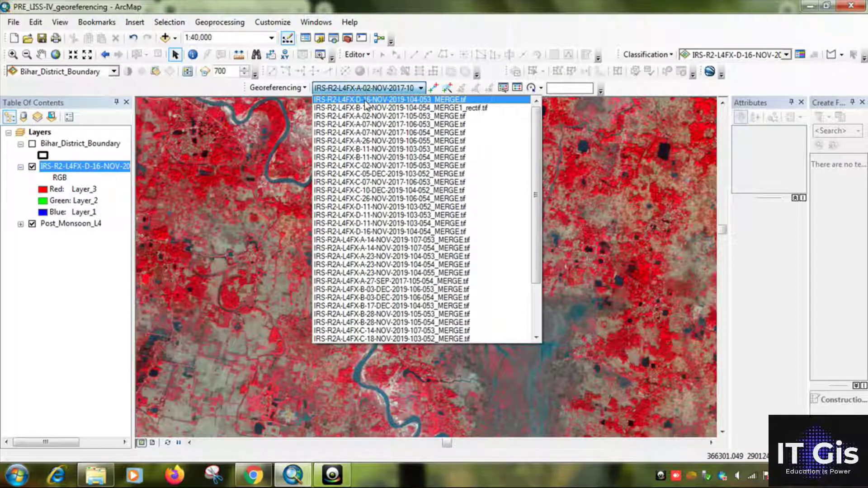
pyautogui.click(365, 100)
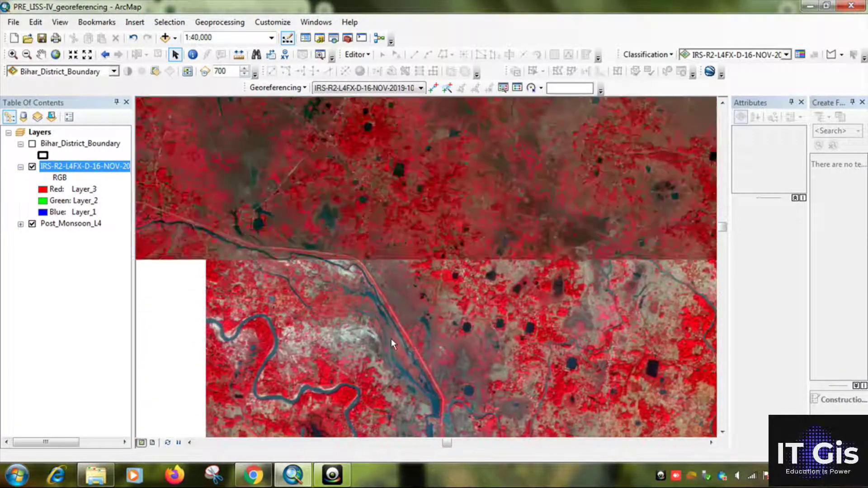
# Frame a road junction beside a dark pond and turn the IRS scene back on.
pyautogui.scroll(1, 424, 317)
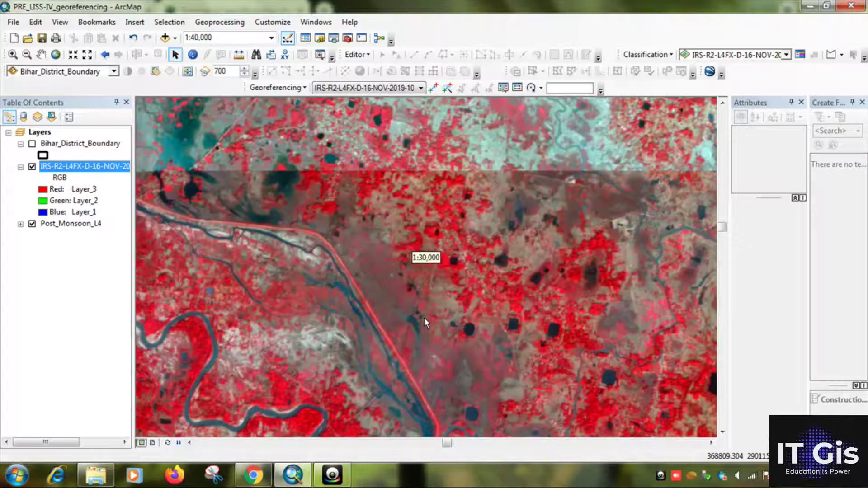
pyautogui.scroll(2, 424, 317)
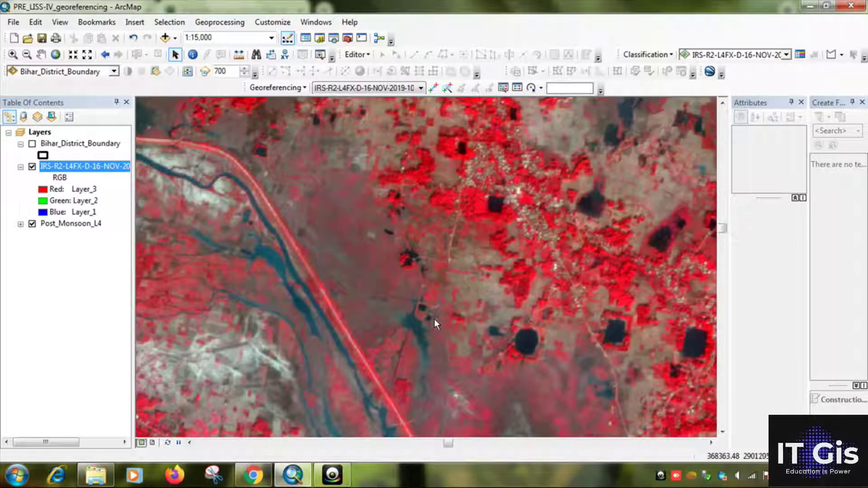
pyautogui.scroll(-5, 437, 312)
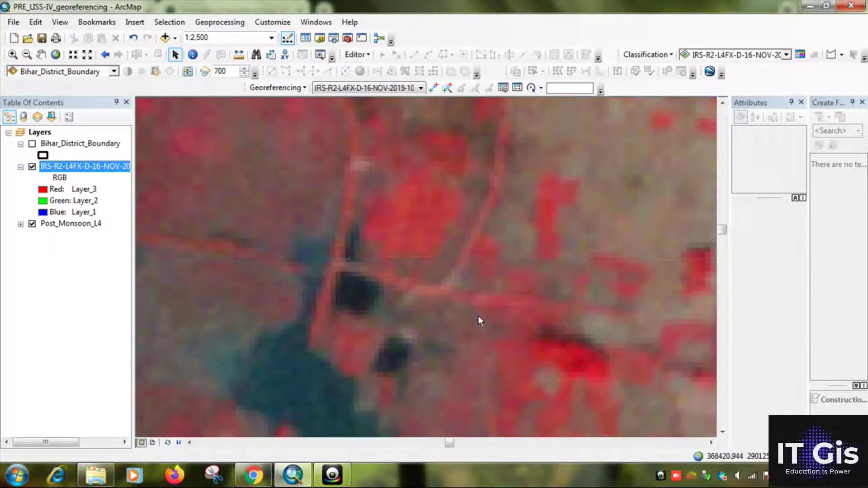
pyautogui.moveTo(478, 317); pyautogui.dragTo(470, 335)
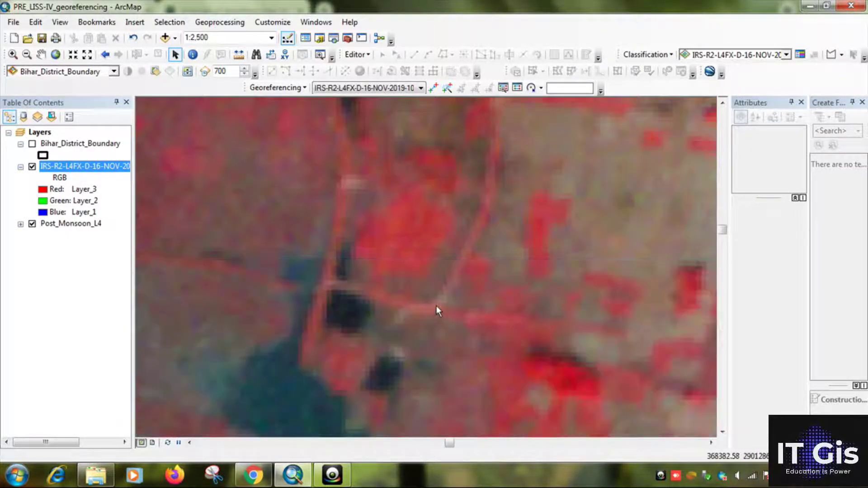
pyautogui.moveTo(436, 305); pyautogui.dragTo(429, 319)
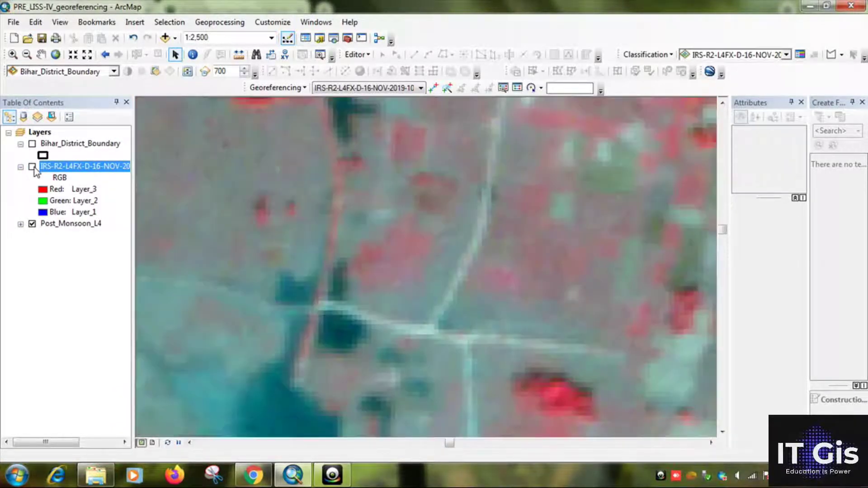
pyautogui.click(32, 167)
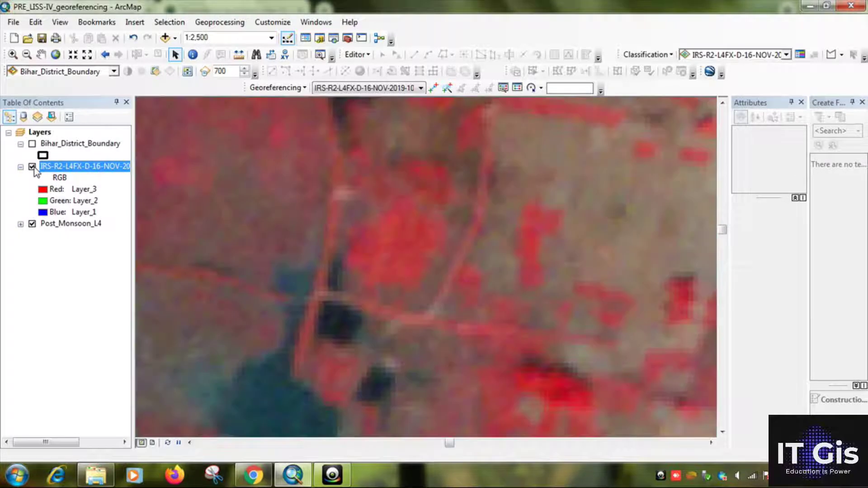
# Start control-point link 1 at the IRS road crossing, toggling the scene to check the reference.
pyautogui.click(433, 89)
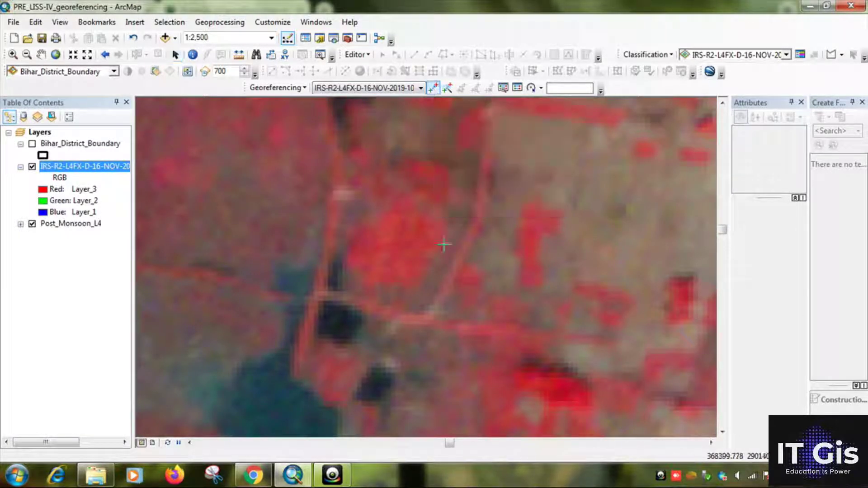
pyautogui.click(424, 316)
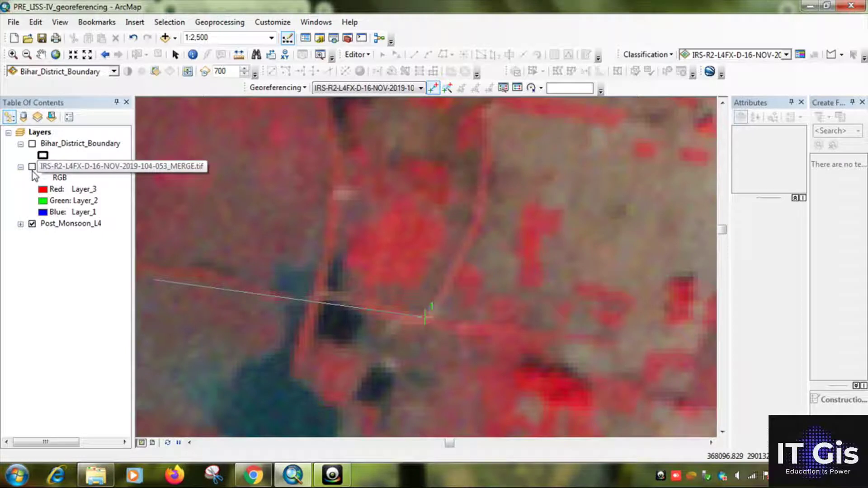
pyautogui.click(42, 168)
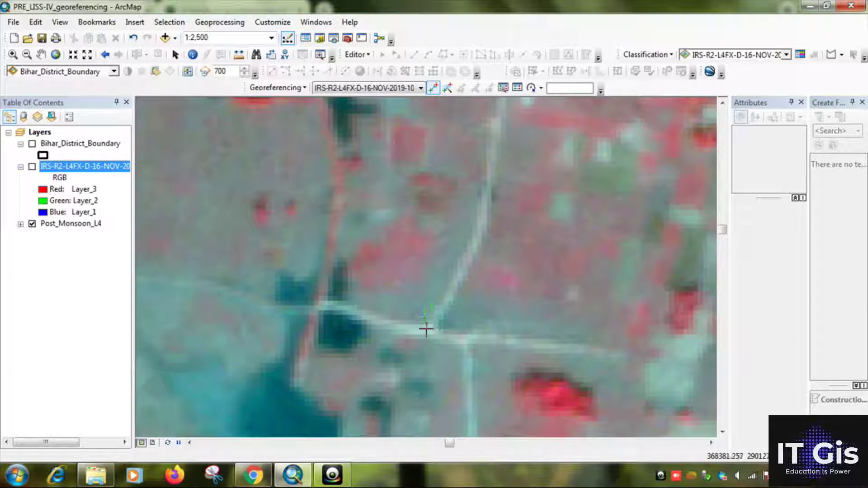
pyautogui.scroll(4, 436, 328)
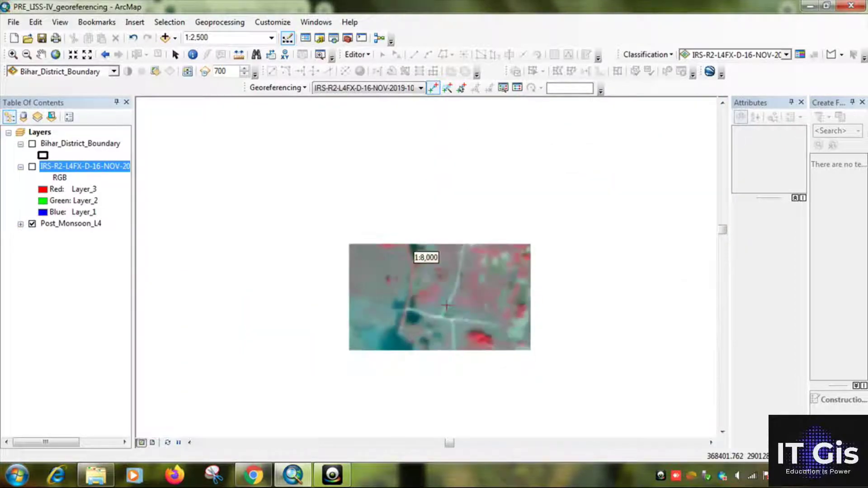
pyautogui.scroll(3, 446, 306)
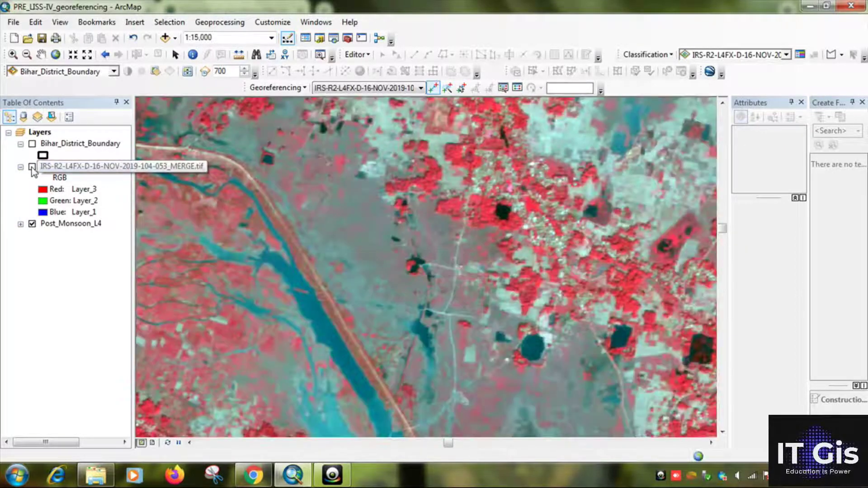
pyautogui.click(32, 167)
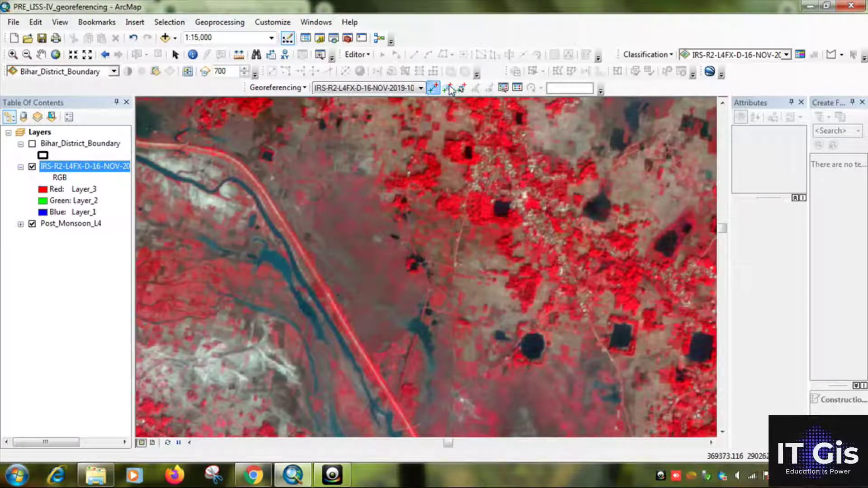
# Check link 1 in the link table uses 1st Order Polynomial (Affine), then close it.
pyautogui.click(517, 89)
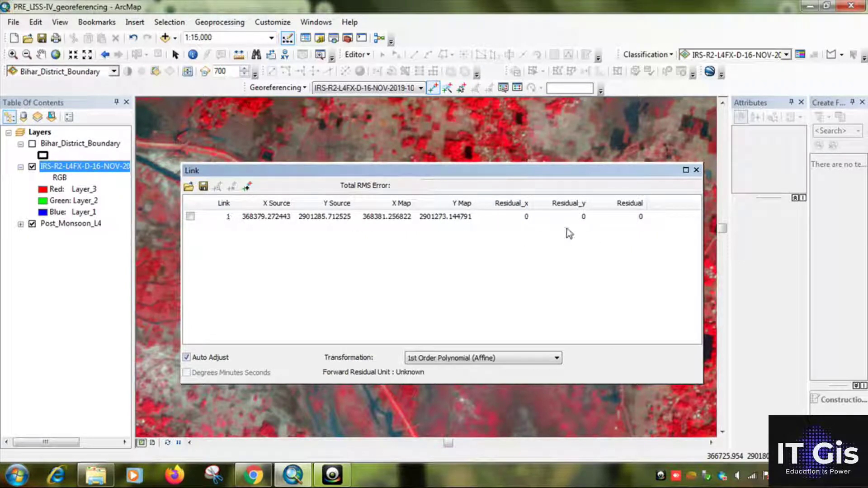
pyautogui.click(495, 363)
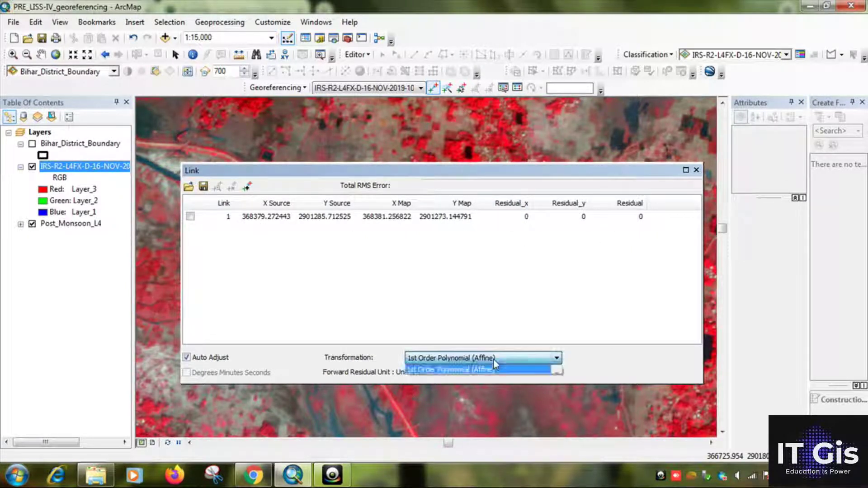
pyautogui.click(495, 357)
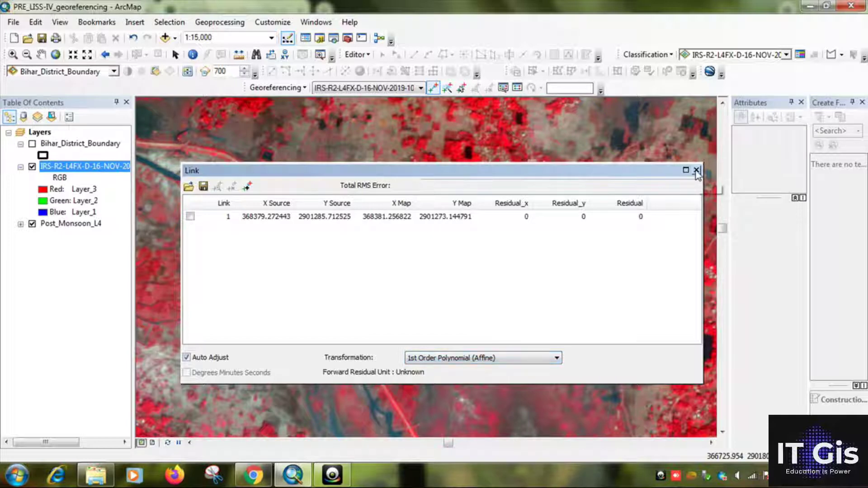
pyautogui.click(696, 170)
pyautogui.scroll(6, 380, 251)
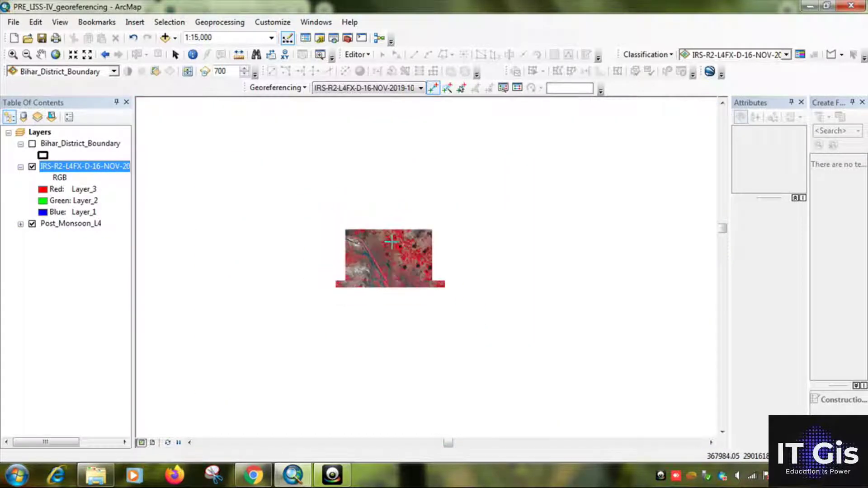
# Zoom to a road in the IRS scene and place the second link's source point.
pyautogui.scroll(2, 391, 242)
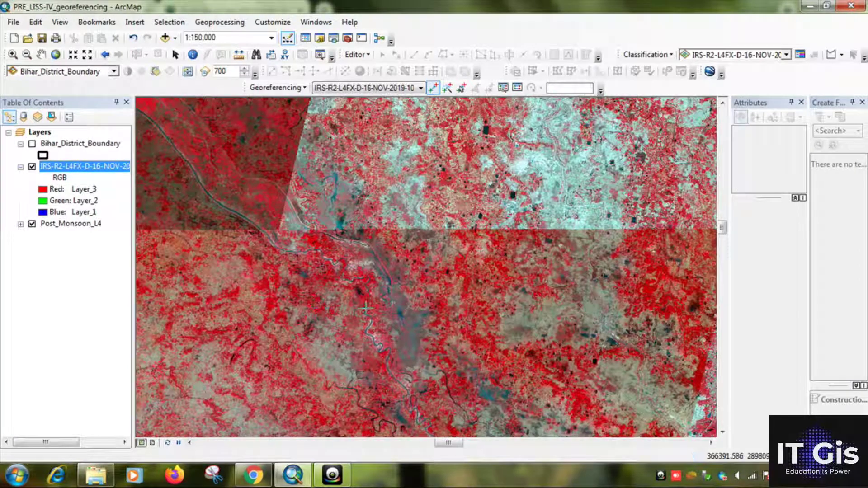
pyautogui.moveTo(366, 308); pyautogui.dragTo(551, 233)
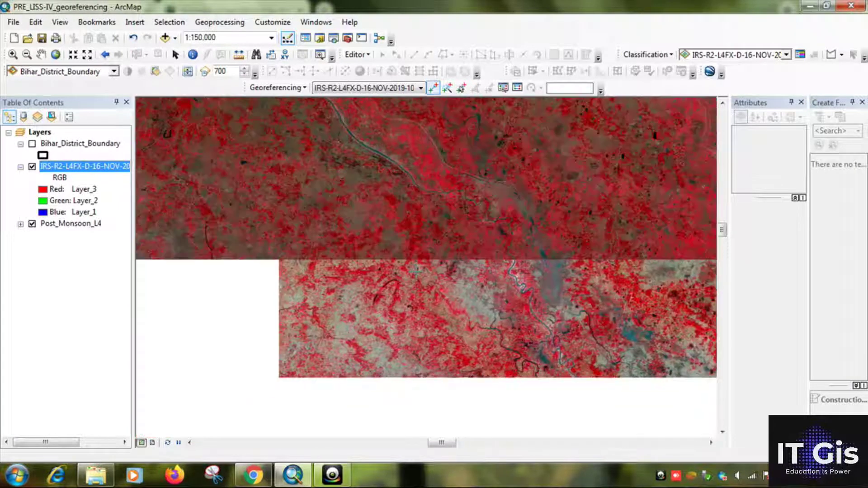
pyautogui.scroll(3, 416, 270)
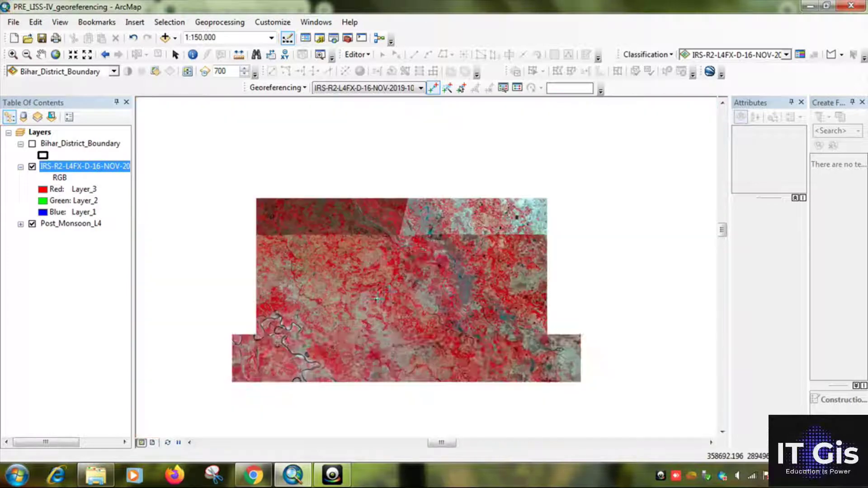
pyautogui.scroll(2, 376, 299)
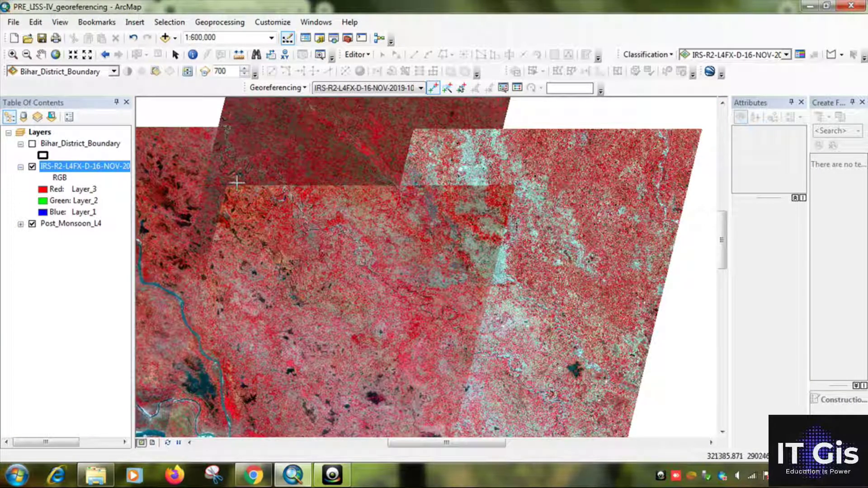
pyautogui.scroll(-4, 220, 186)
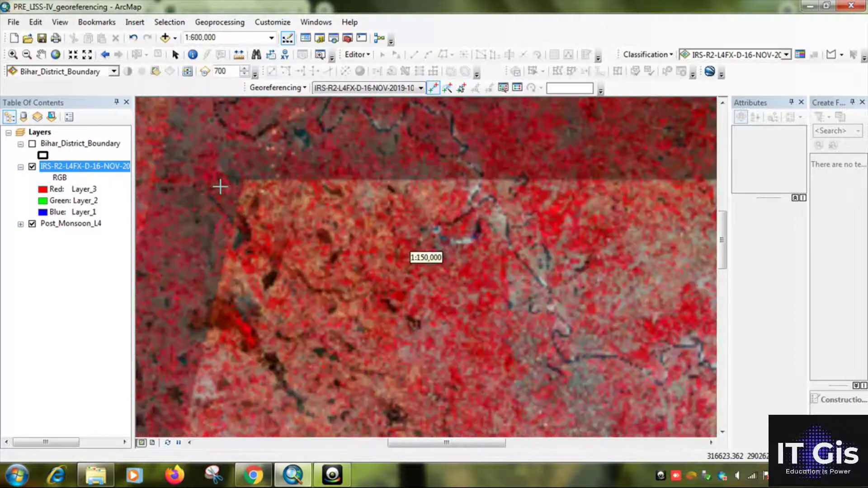
pyautogui.scroll(-4, 385, 234)
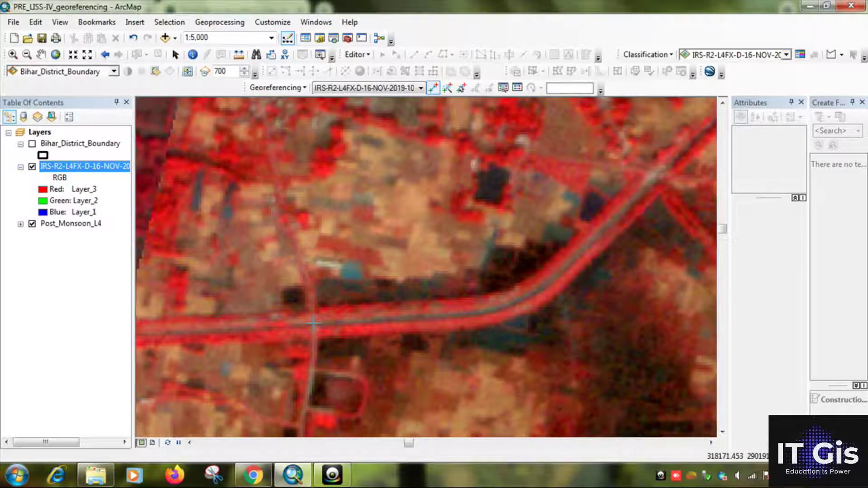
pyautogui.click(313, 323)
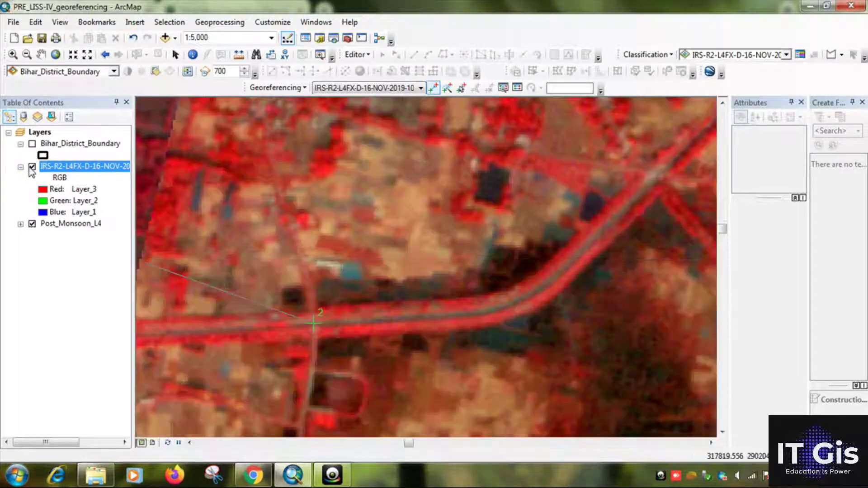
# Match the second link to the same road on the reference image, then reselect the IRS layer.
pyautogui.click(32, 166)
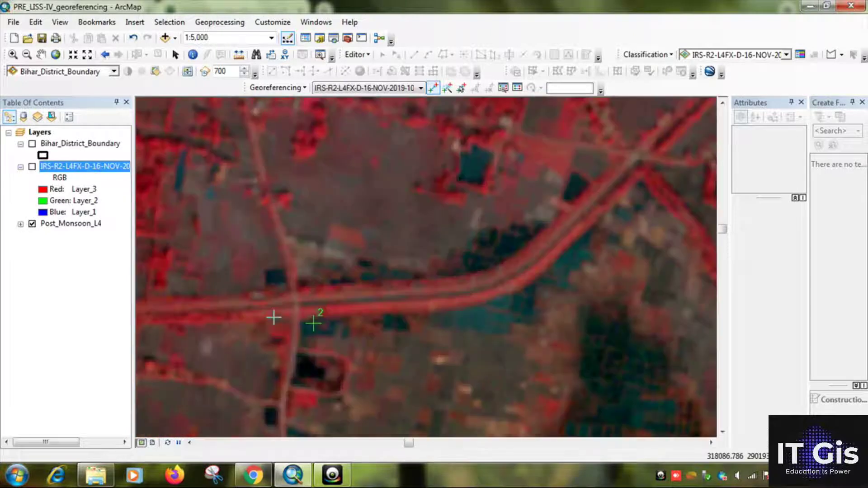
pyautogui.click(294, 303)
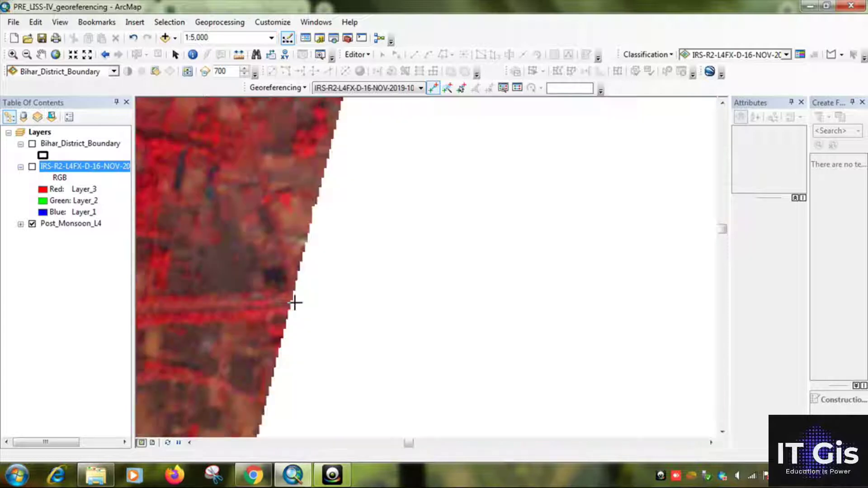
pyautogui.scroll(6, 302, 310)
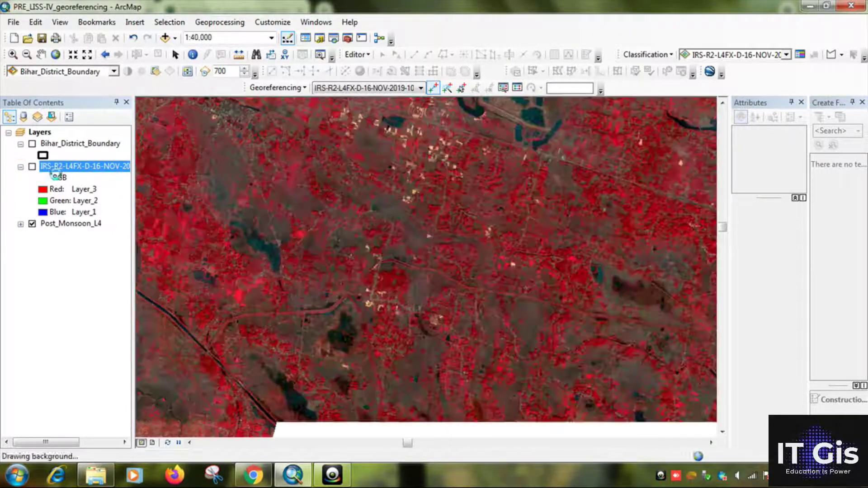
pyautogui.click(33, 167)
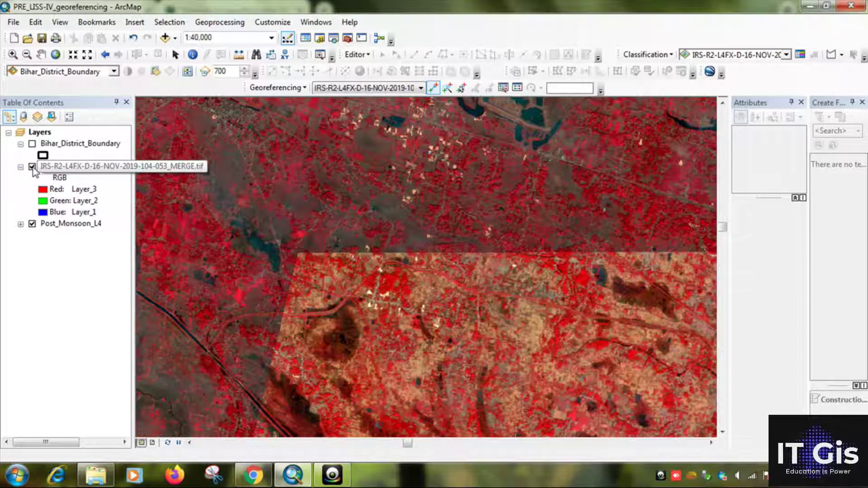
pyautogui.click(49, 167)
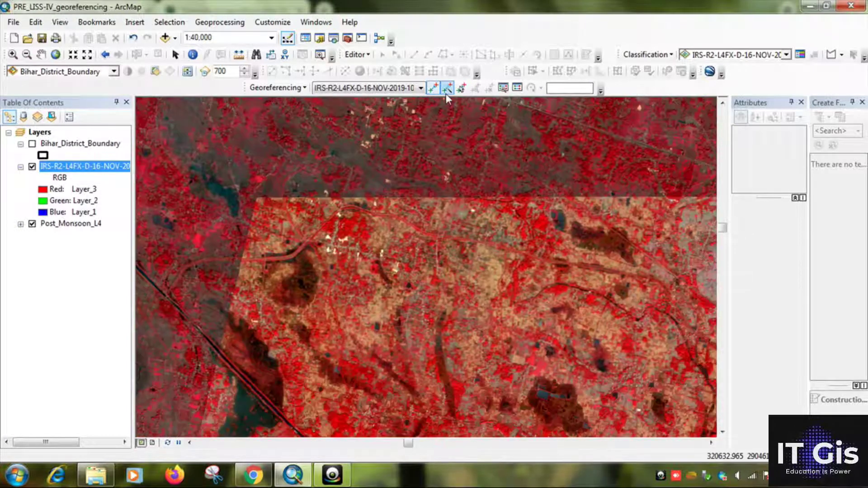
# Tick both control-point links active in the link table, review their residuals, and close it.
pyautogui.click(517, 87)
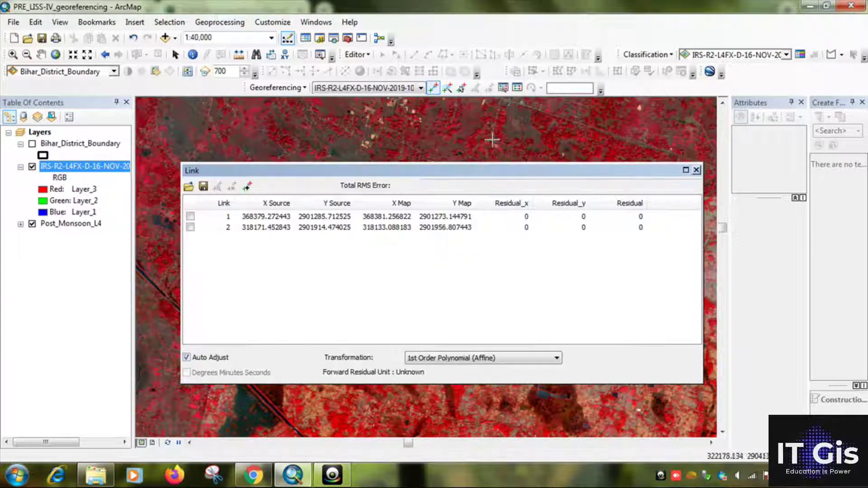
pyautogui.click(190, 227)
pyautogui.moveTo(216, 173); pyautogui.dragTo(299, 283)
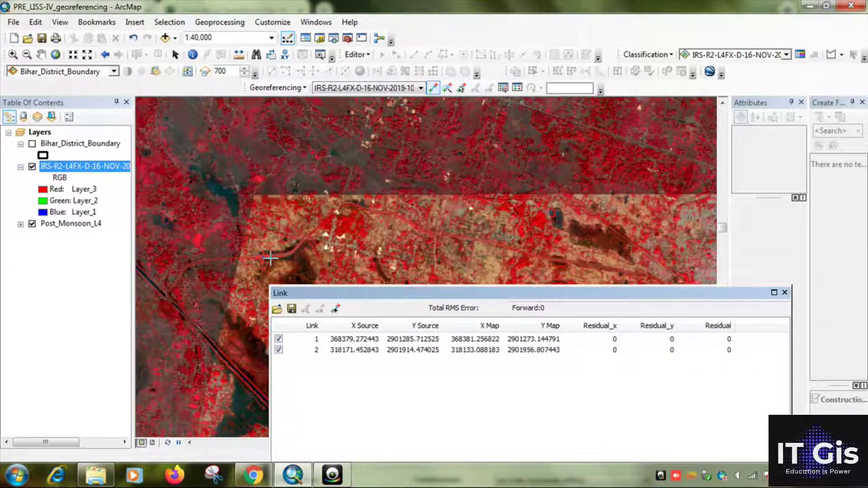
pyautogui.moveTo(475, 294); pyautogui.dragTo(476, 254)
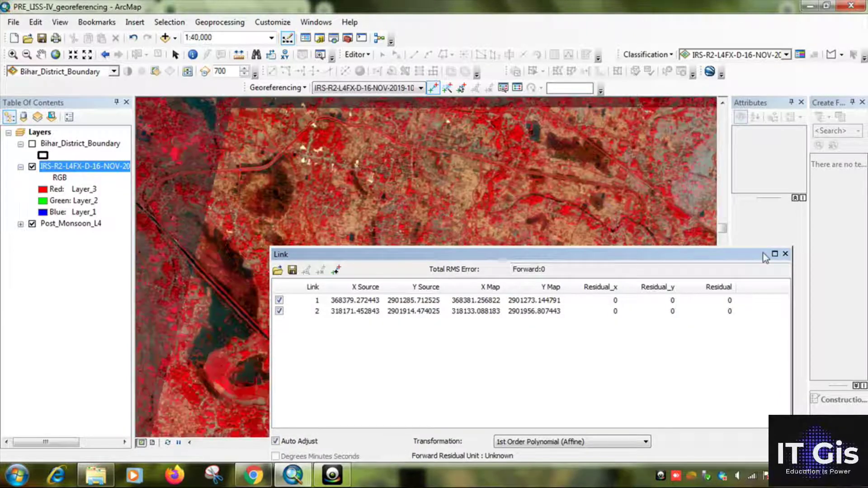
pyautogui.click(785, 254)
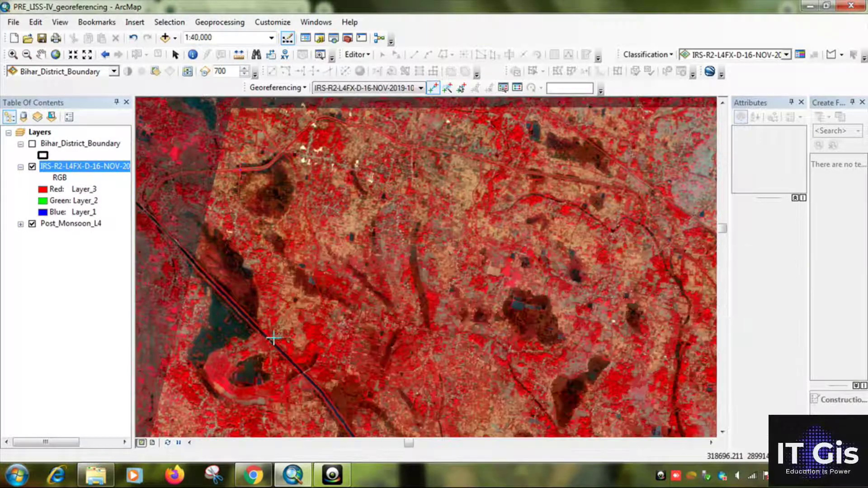
# Zoom to a road junction in the LISS-IV scene and place the third control point there.
pyautogui.scroll(-5, 312, 312)
pyautogui.scroll(-1, 315, 310)
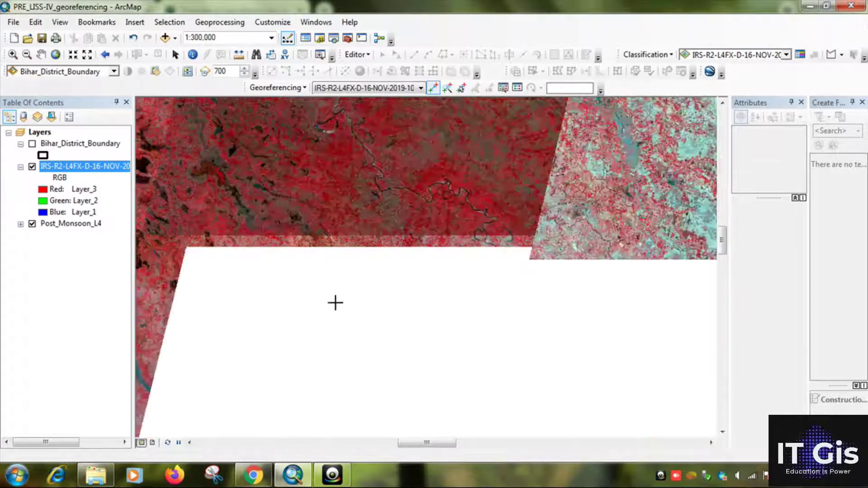
pyautogui.scroll(-2, 421, 267)
pyautogui.scroll(-1, 420, 267)
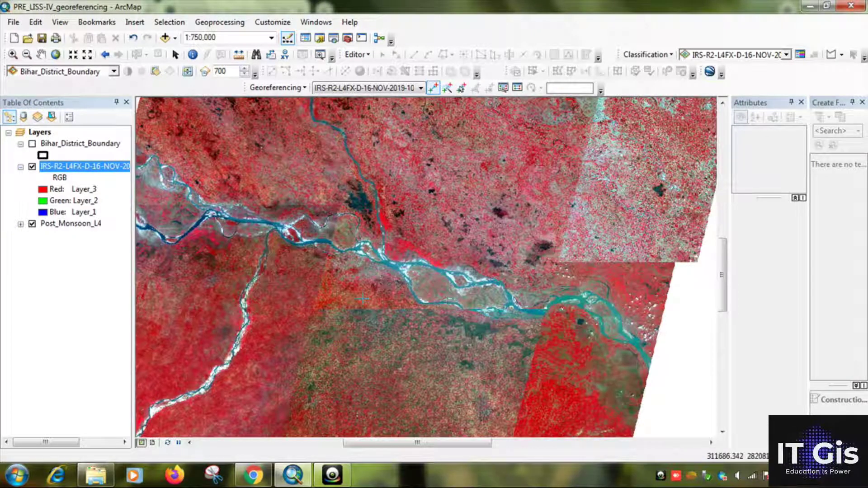
pyautogui.scroll(3, 407, 286)
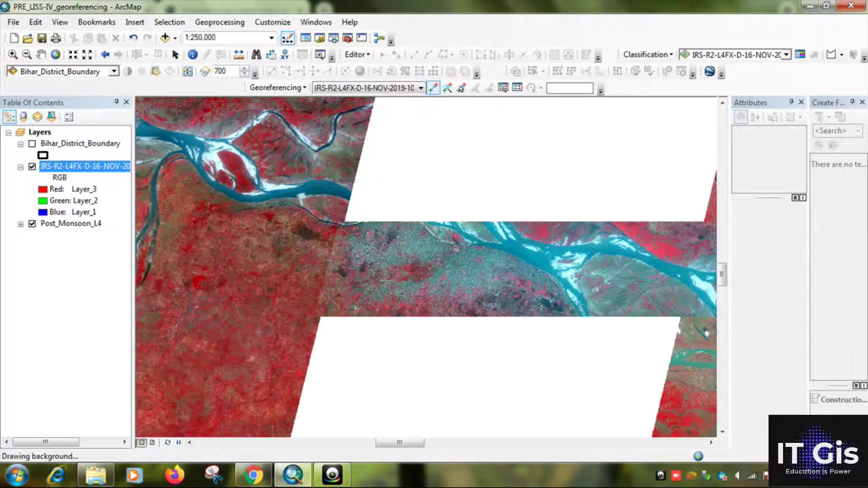
pyautogui.scroll(4, 418, 262)
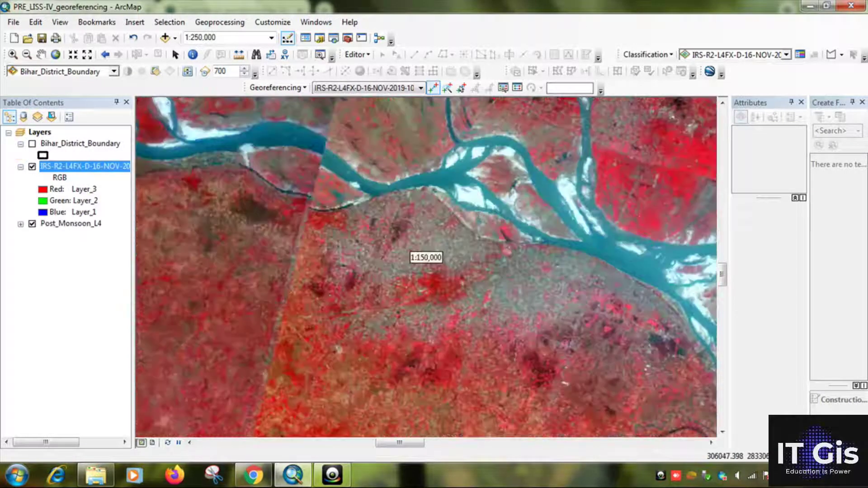
pyautogui.scroll(4, 418, 258)
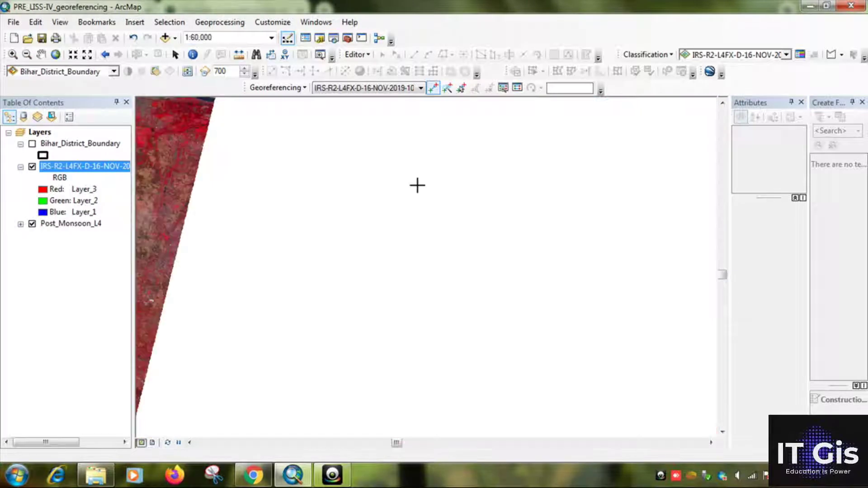
pyautogui.scroll(4, 311, 361)
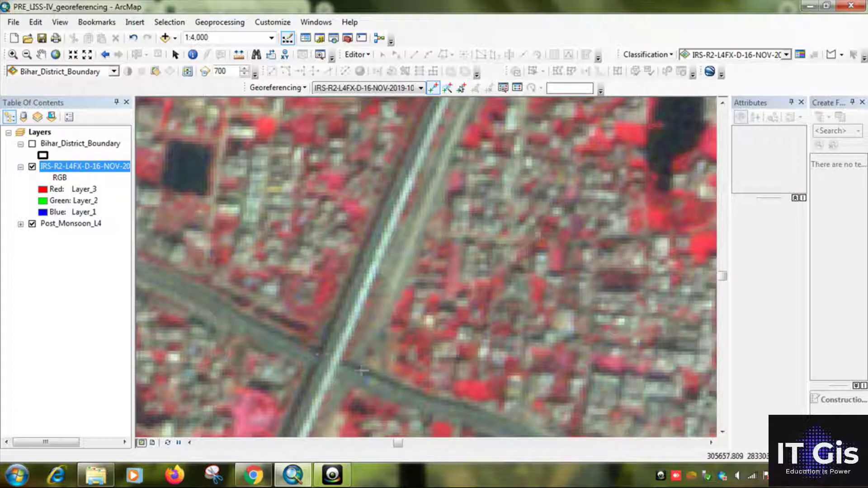
pyautogui.click(322, 351)
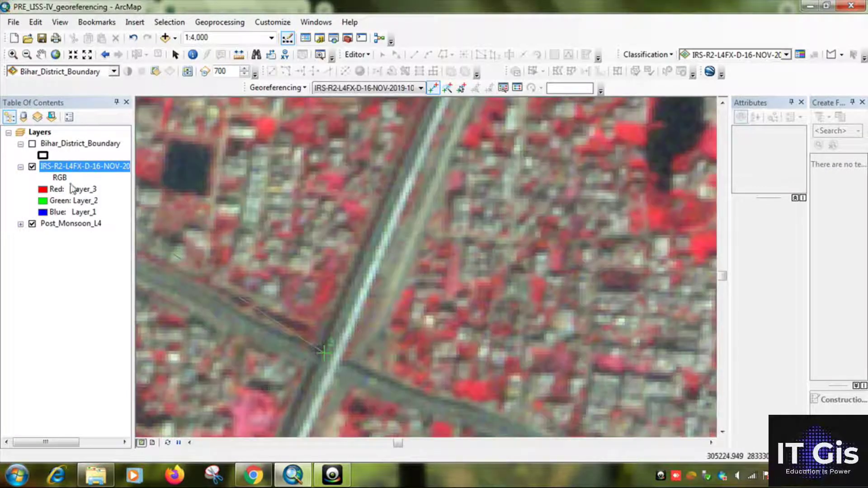
# Adjust the zoom around the junction and turn the LISS-IV scene layer back on.
pyautogui.scroll(-3, 426, 267)
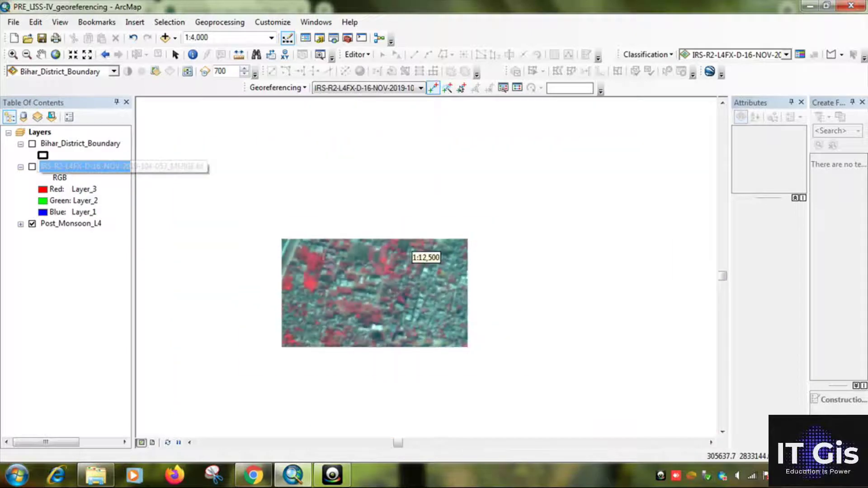
pyautogui.scroll(4, 308, 174)
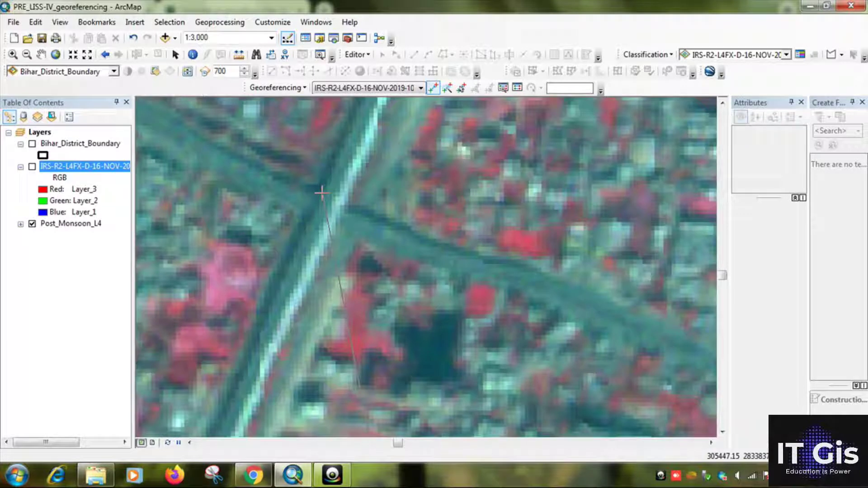
pyautogui.scroll(-4, 411, 256)
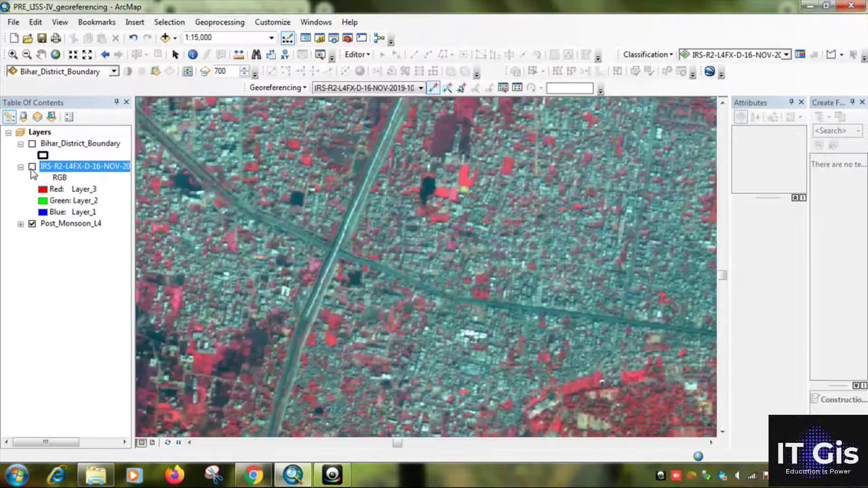
pyautogui.click(32, 168)
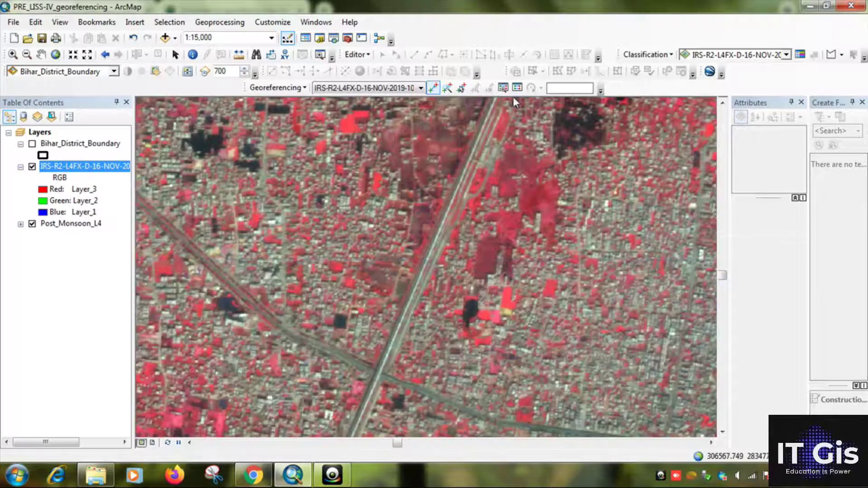
# Activate link 3 in the link table, dropping total RMS error to about 1.5e-008.
pyautogui.click(517, 88)
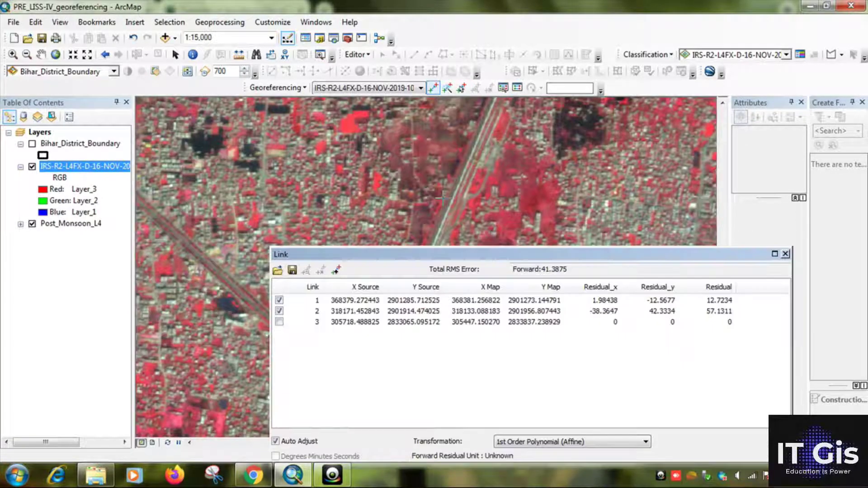
pyautogui.click(278, 322)
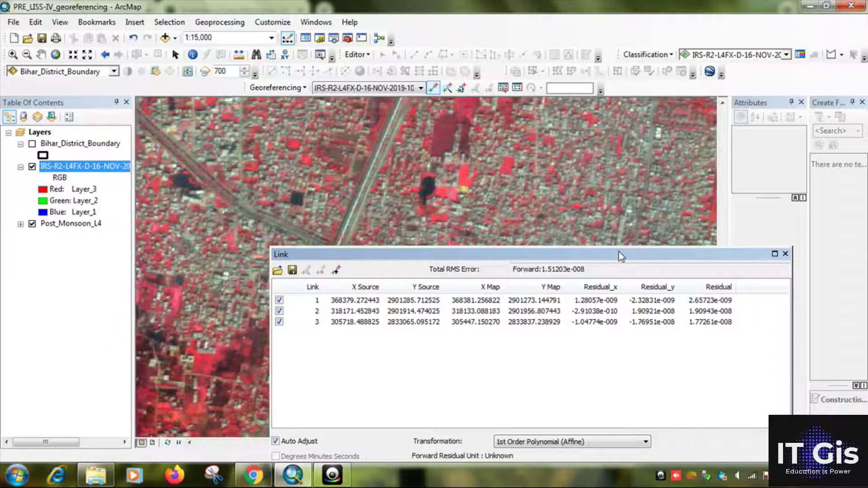
pyautogui.moveTo(618, 253); pyautogui.dragTo(610, 201)
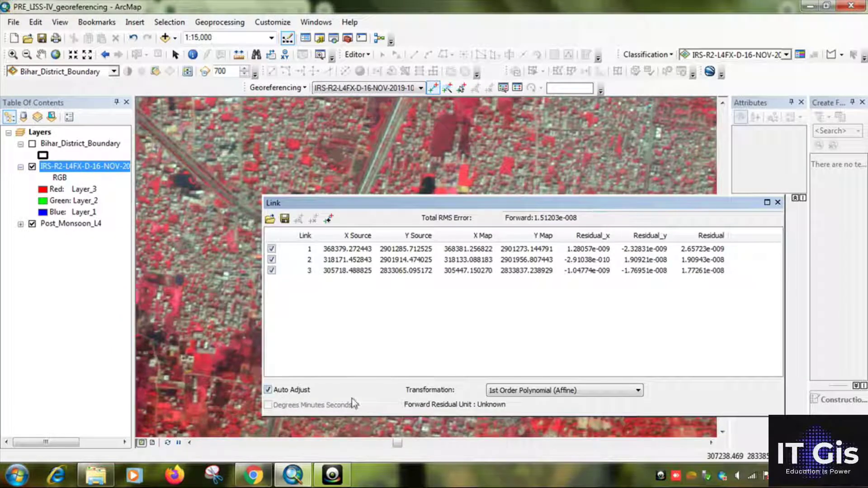
pyautogui.moveTo(588, 206); pyautogui.dragTo(578, 251)
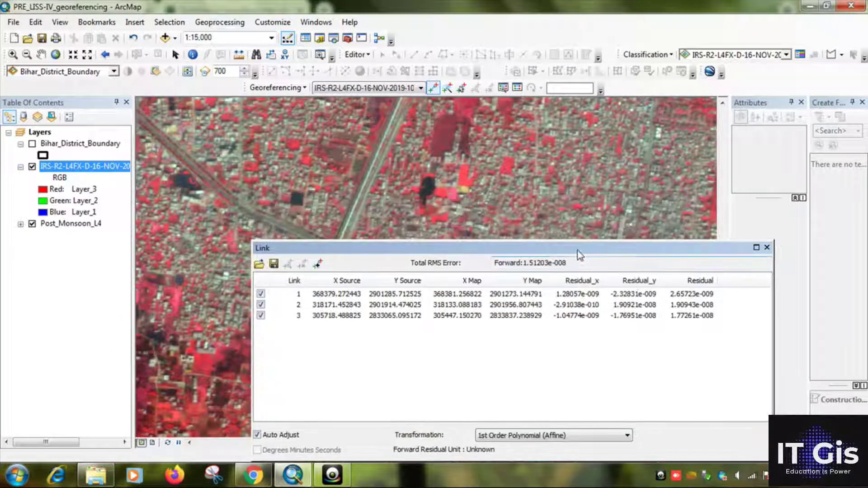
pyautogui.click(766, 247)
# Place a fourth control point beside the pond, then hide the scene to find the matching mosaic spot.
pyautogui.scroll(5, 425, 255)
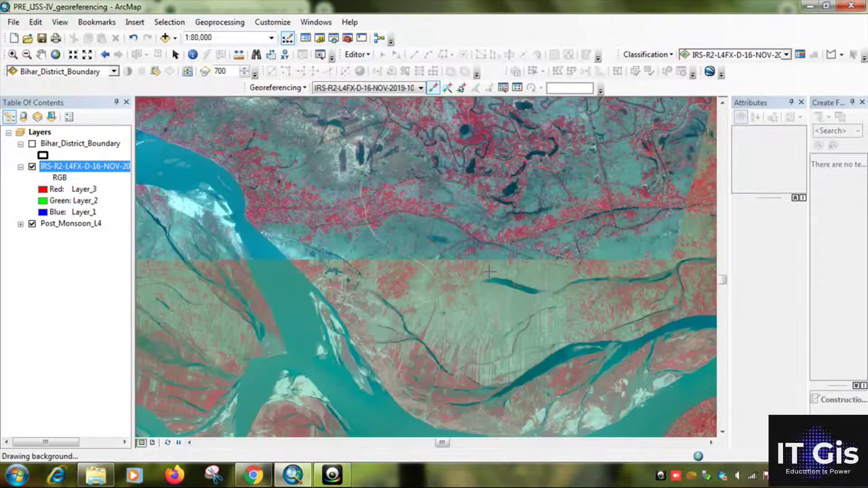
pyautogui.scroll(7, 310, 336)
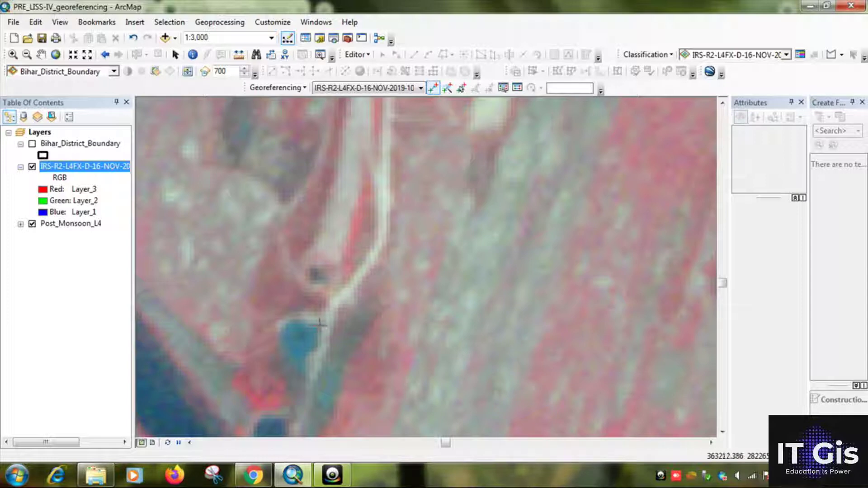
pyautogui.click(320, 324)
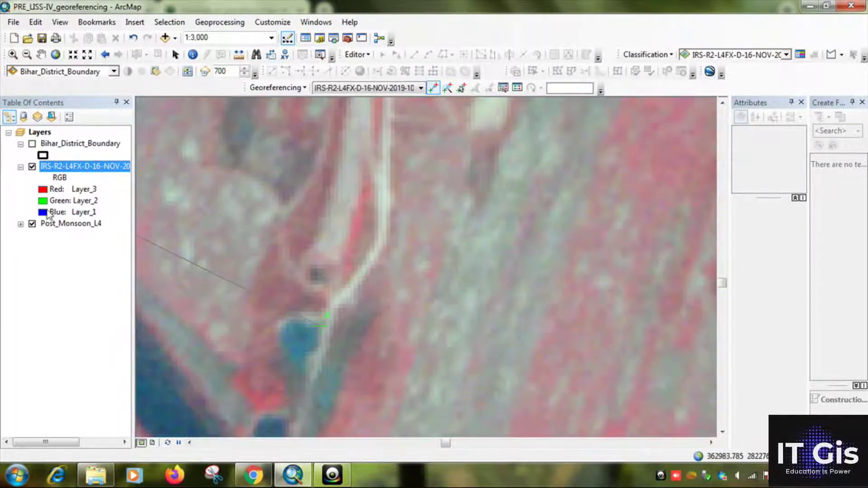
pyautogui.click(32, 166)
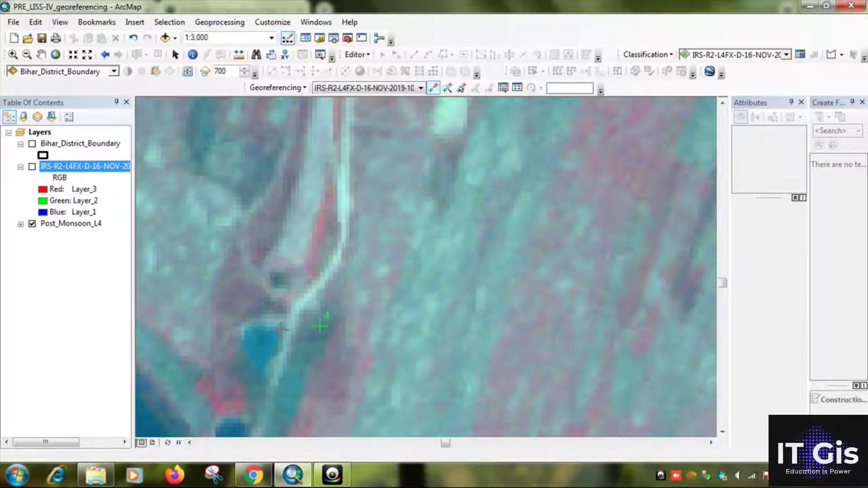
pyautogui.scroll(3, 334, 327)
pyautogui.scroll(1, 196, 252)
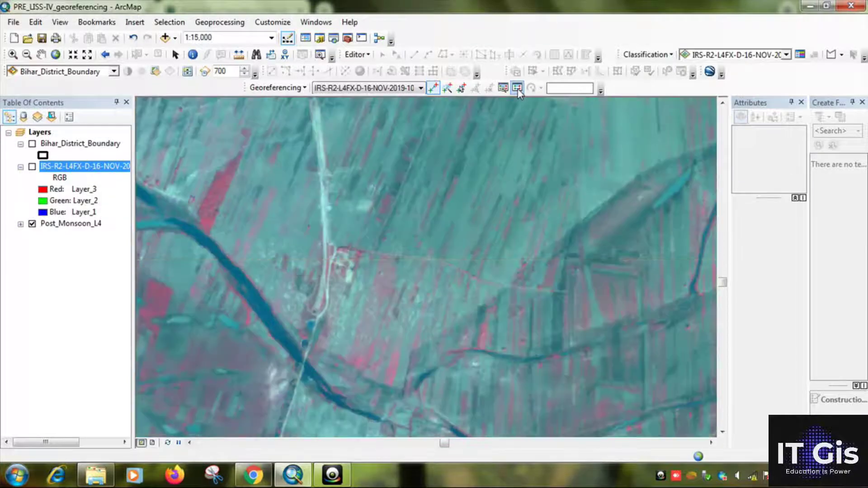
# Activate link 4 so all four links count, giving total RMS error 10.3573.
pyautogui.click(517, 87)
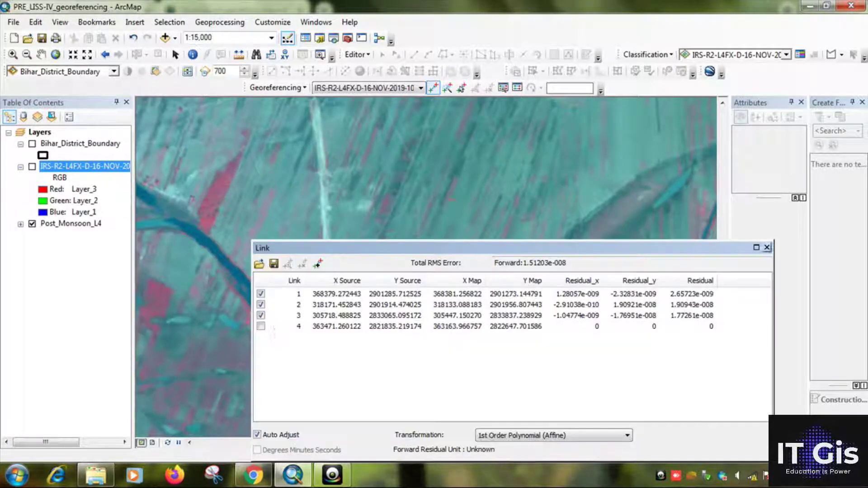
pyautogui.click(261, 326)
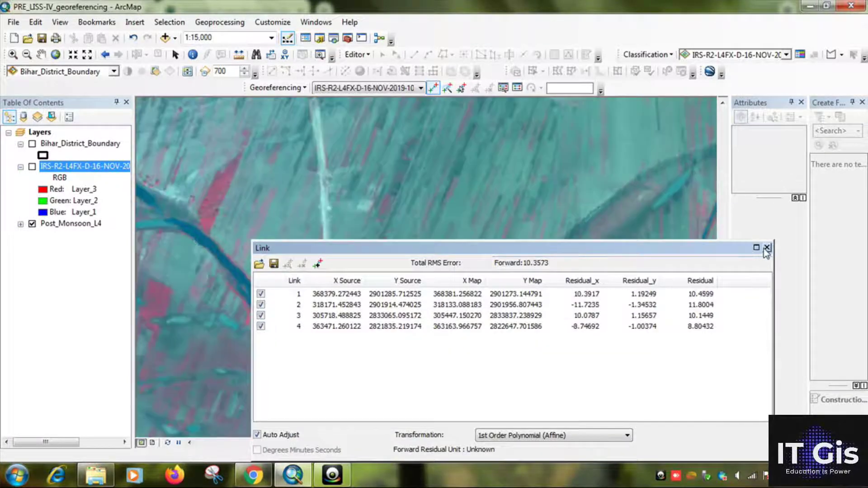
pyautogui.click(767, 248)
pyautogui.scroll(3, 366, 271)
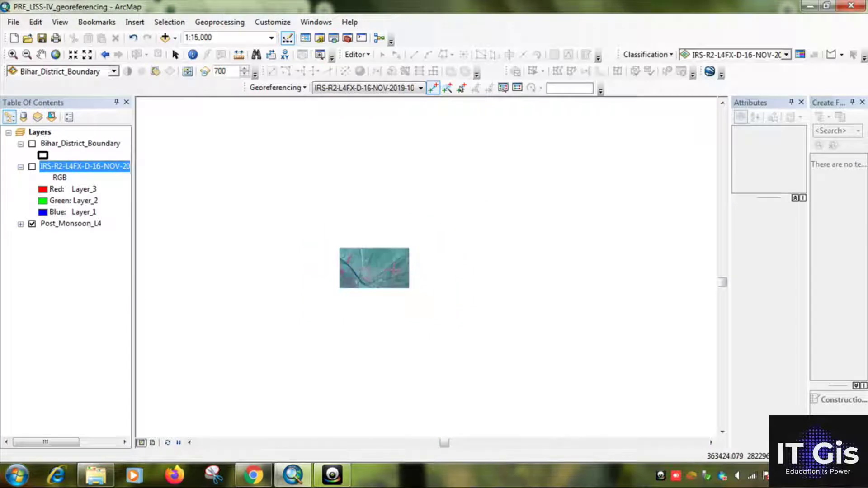
pyautogui.scroll(3, 396, 266)
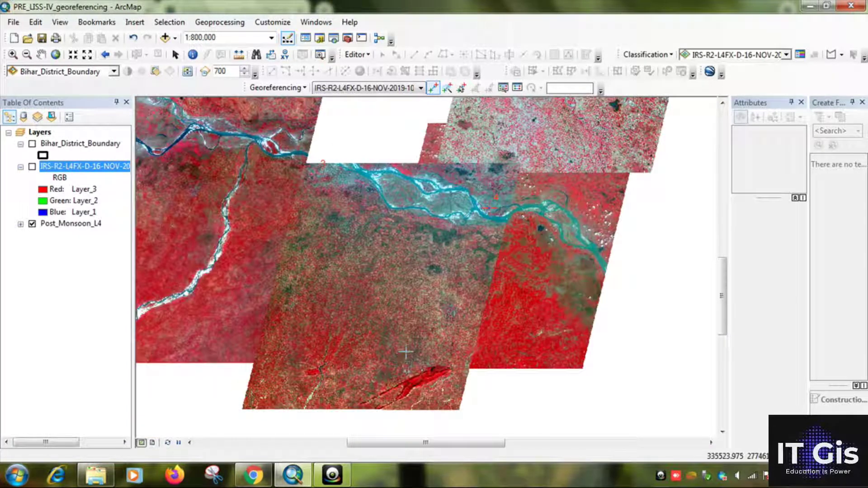
pyautogui.moveTo(403, 348); pyautogui.dragTo(359, 449)
pyautogui.moveTo(421, 233); pyautogui.dragTo(387, 282)
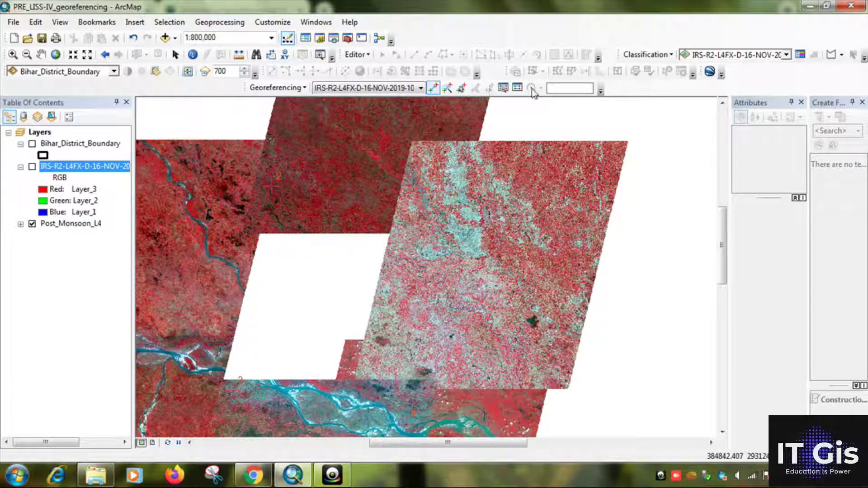
# Review the transformation types in the link table, then bring up the georeferencing help page.
pyautogui.click(517, 88)
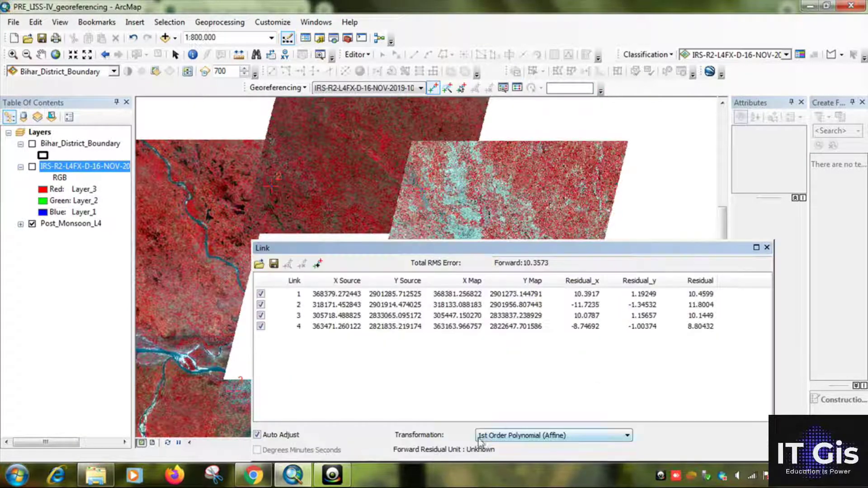
pyautogui.click(566, 440)
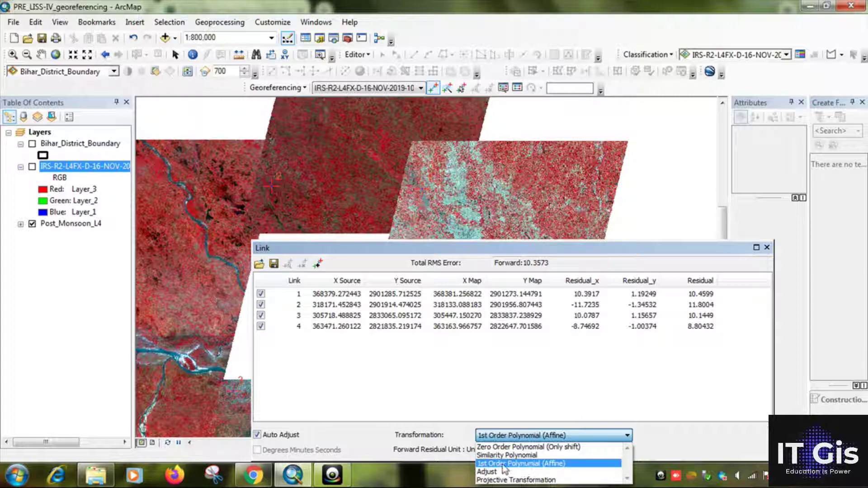
pyautogui.click(253, 475)
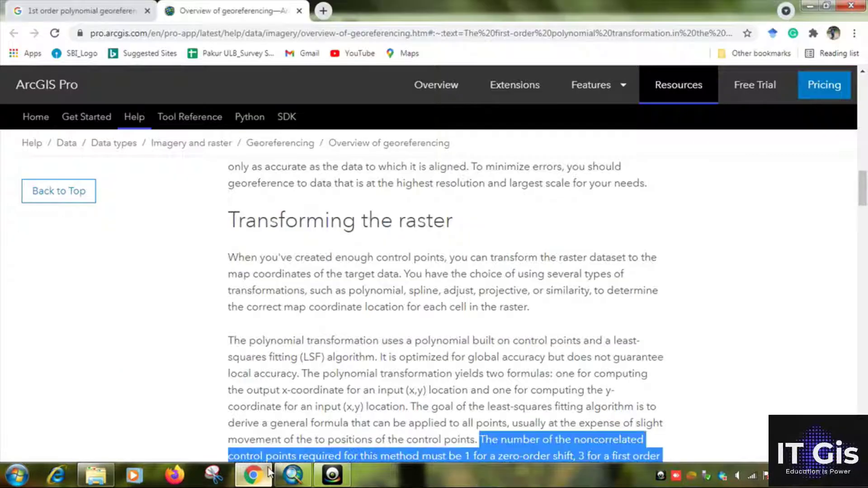
# Highlight the help sentence on control points needed per polynomial order, then return to ArcMap.
pyautogui.scroll(-2, 437, 335)
pyautogui.scroll(4, 434, 292)
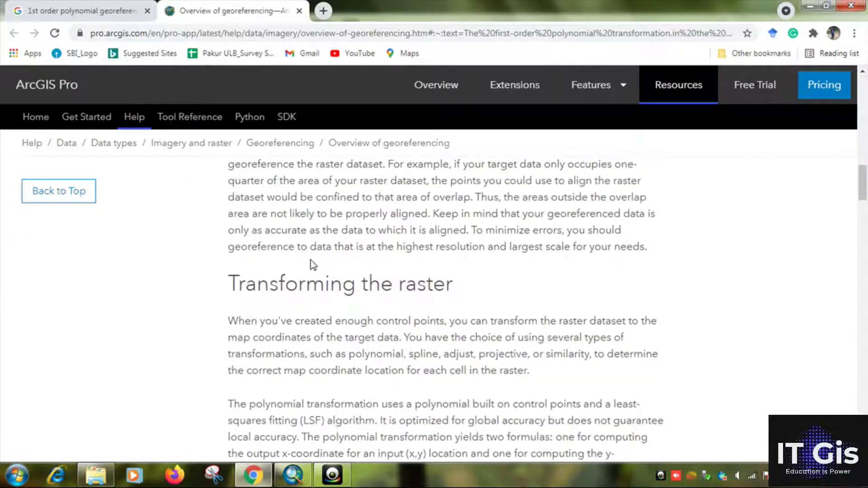
pyautogui.scroll(-5, 451, 308)
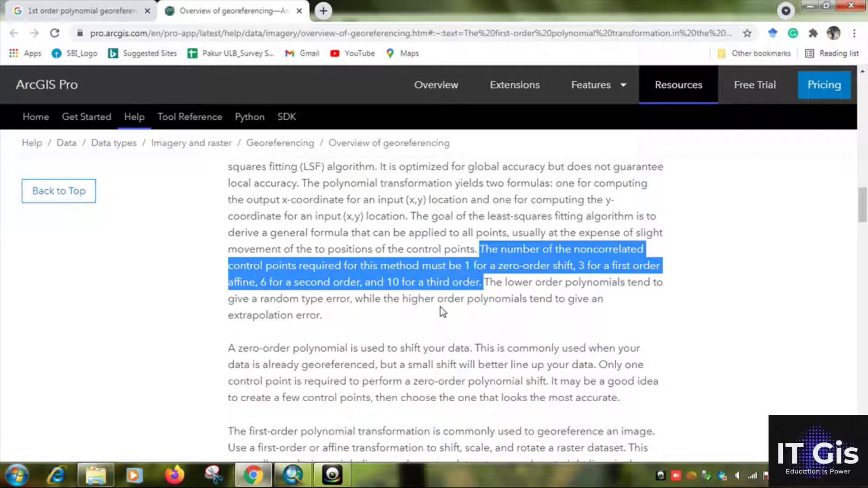
pyautogui.click(509, 263)
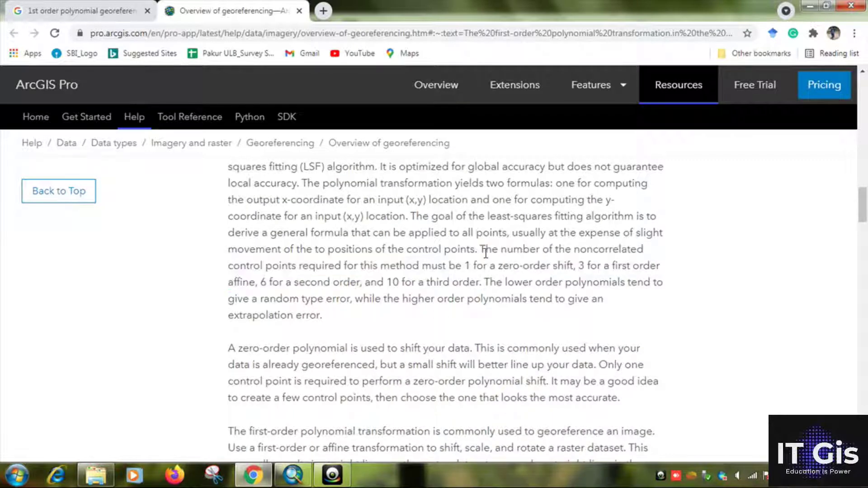
pyautogui.moveTo(485, 253); pyautogui.dragTo(482, 284)
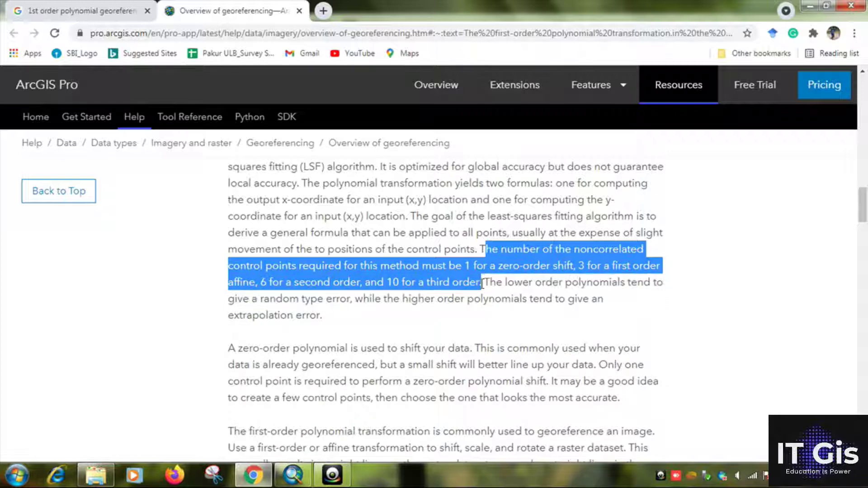
pyautogui.click(293, 474)
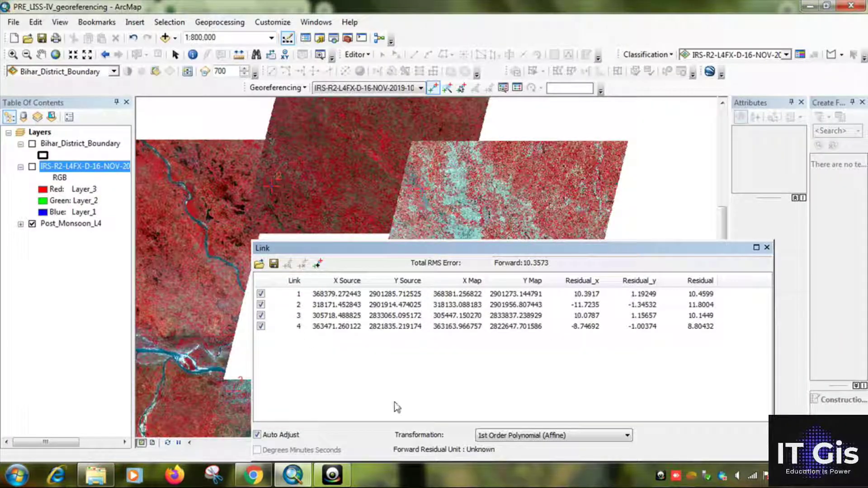
# Keep the 1st Order Polynomial (Affine) transformation and close the link table.
pyautogui.click(510, 440)
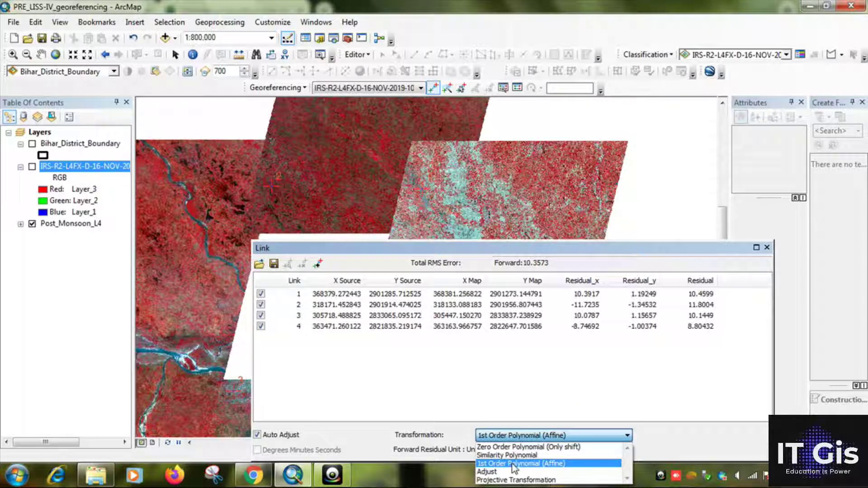
pyautogui.click(507, 398)
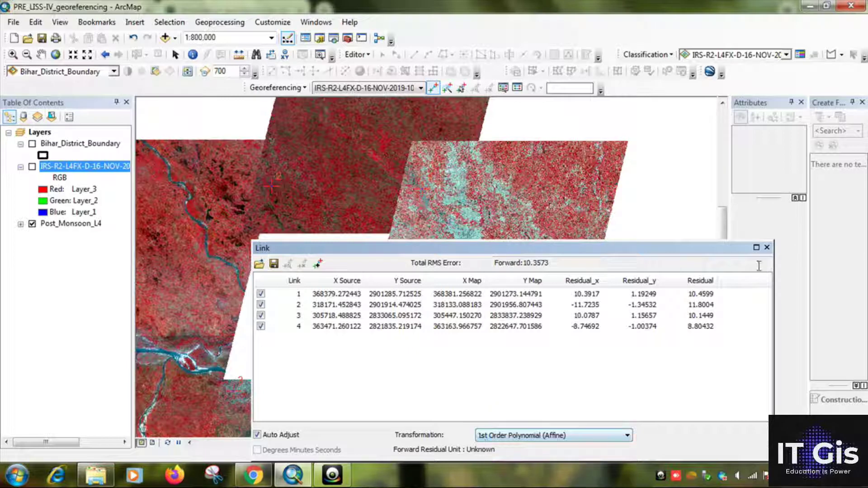
pyautogui.click(766, 247)
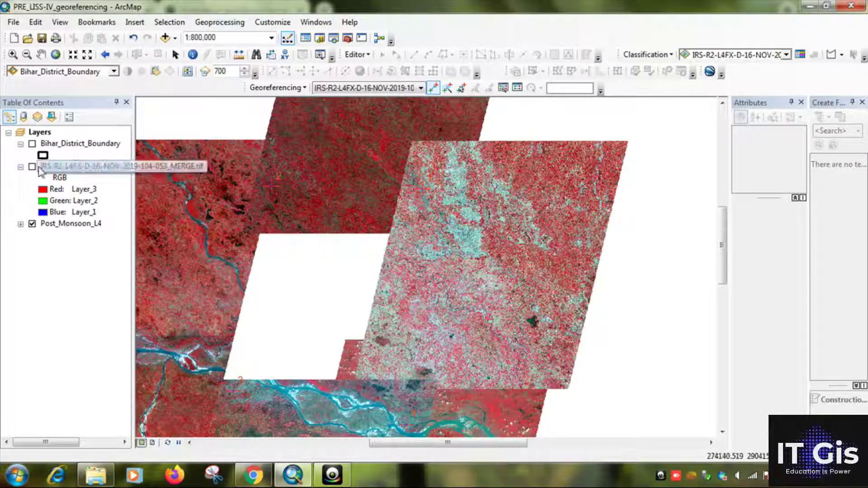
# Turn on the georeferenced IRS scene and zoom in toward the river bend.
pyautogui.click(67, 166)
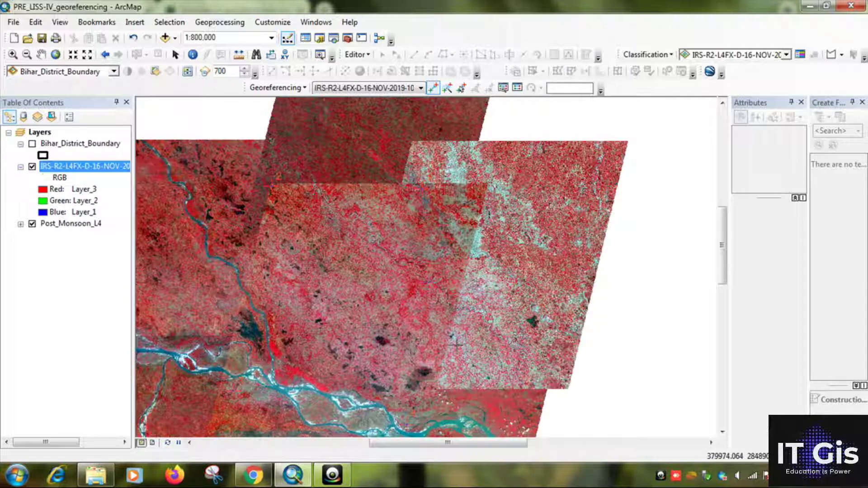
pyautogui.scroll(5, 407, 317)
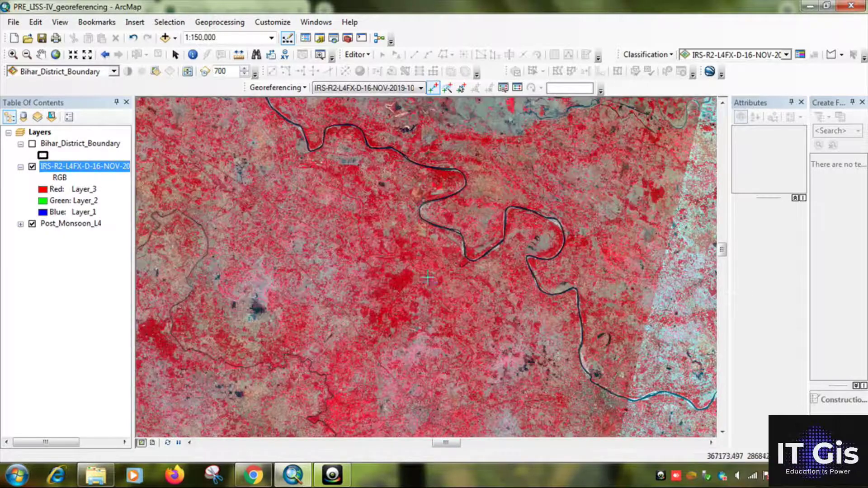
pyautogui.moveTo(423, 257); pyautogui.dragTo(405, 181)
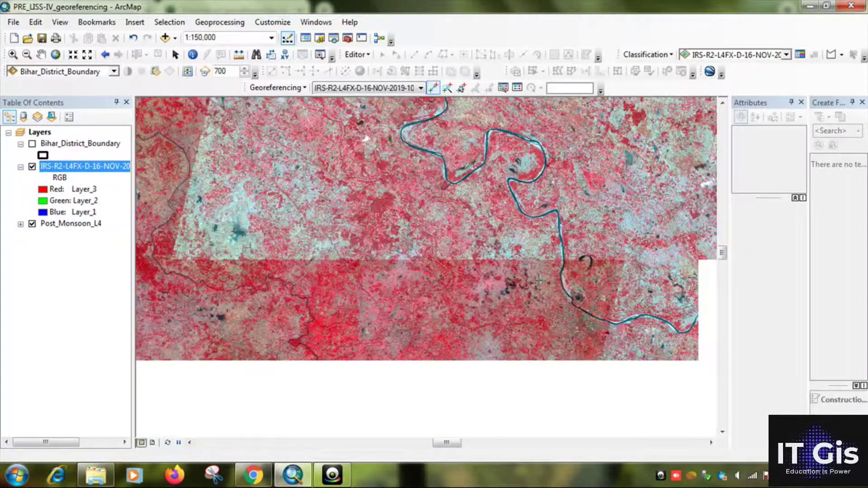
pyautogui.scroll(-4, 578, 311)
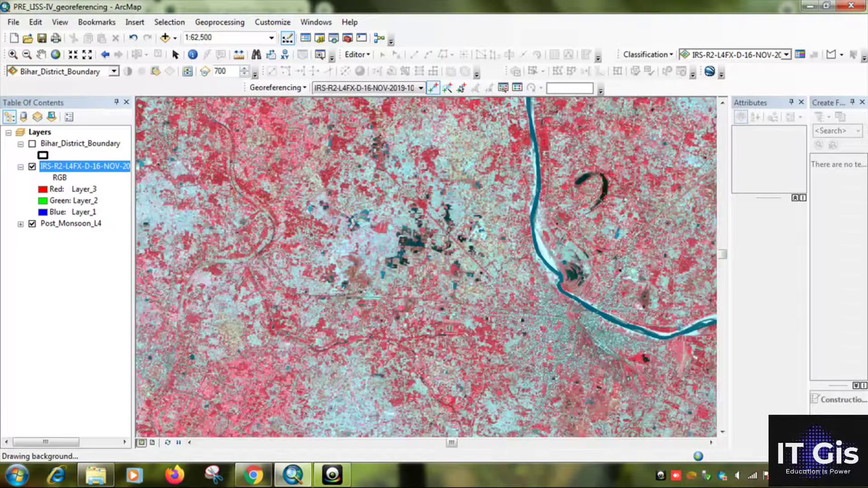
pyautogui.press('Up')
pyautogui.press('Left')
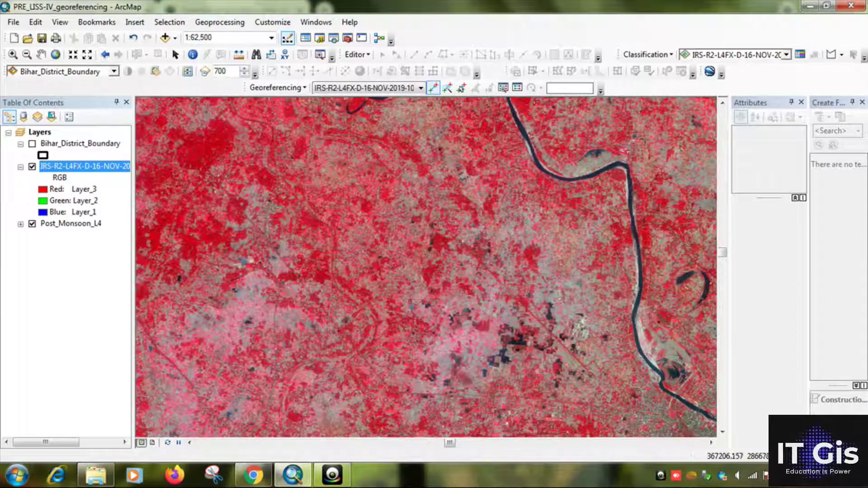
pyautogui.moveTo(296, 257); pyautogui.dragTo(452, 365)
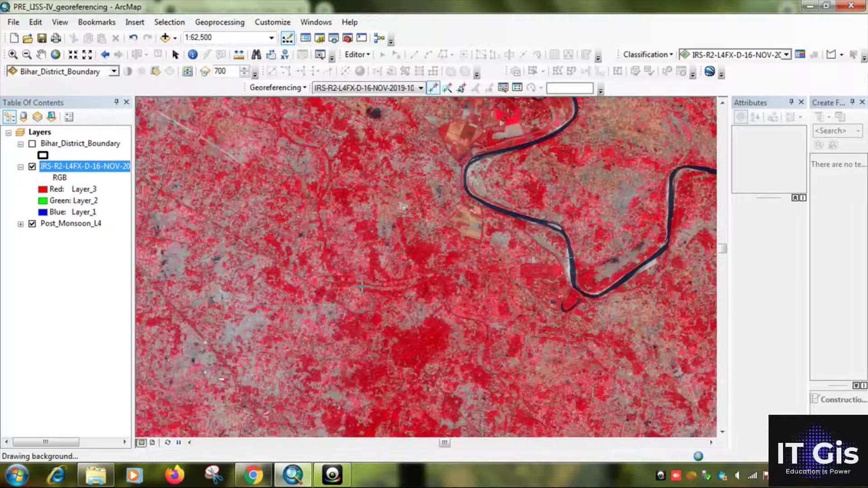
pyautogui.scroll(3, 364, 292)
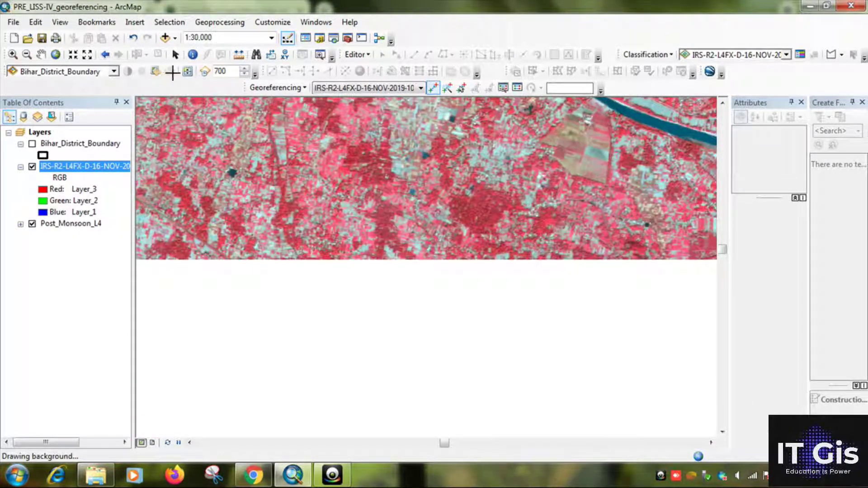
# Make the D-16-NOV-2019 scene the Effects toolbar layer and dock the toolbar beside georeferencing.
pyautogui.click(114, 71)
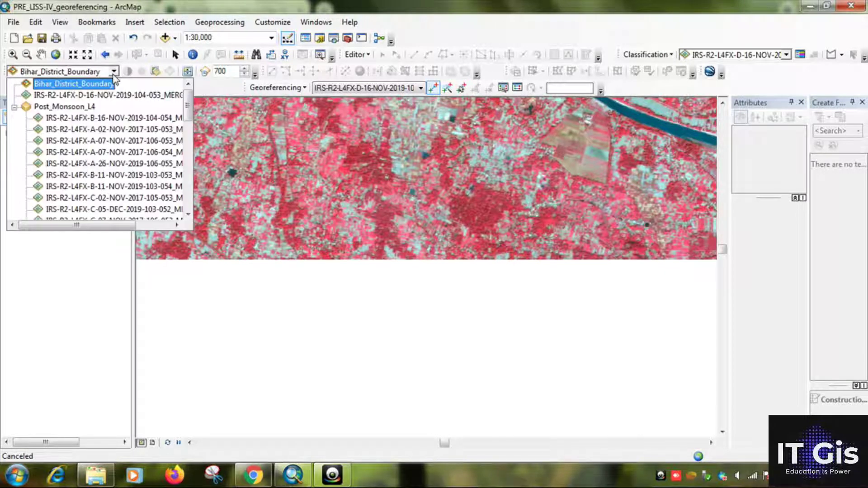
pyautogui.click(105, 95)
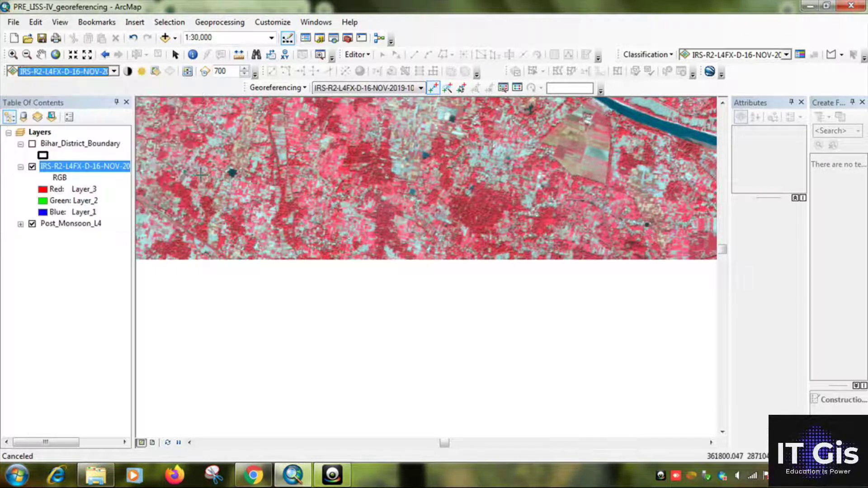
pyautogui.click(183, 73)
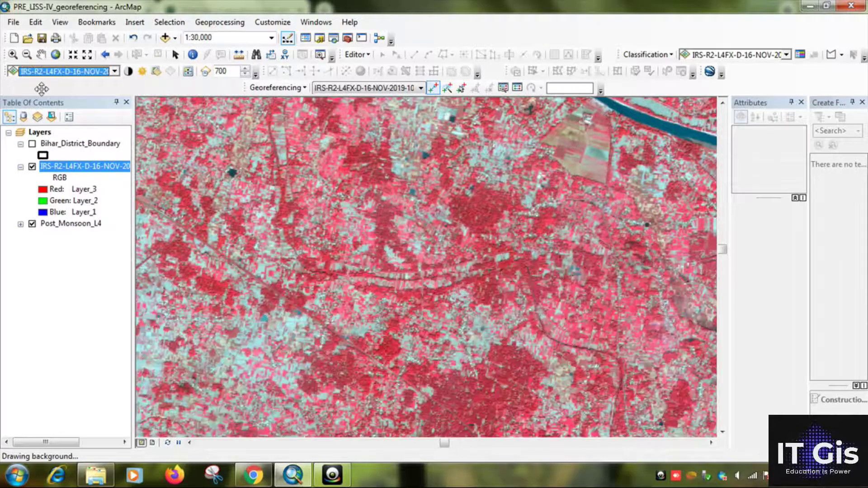
pyautogui.moveTo(7, 73); pyautogui.dragTo(43, 87)
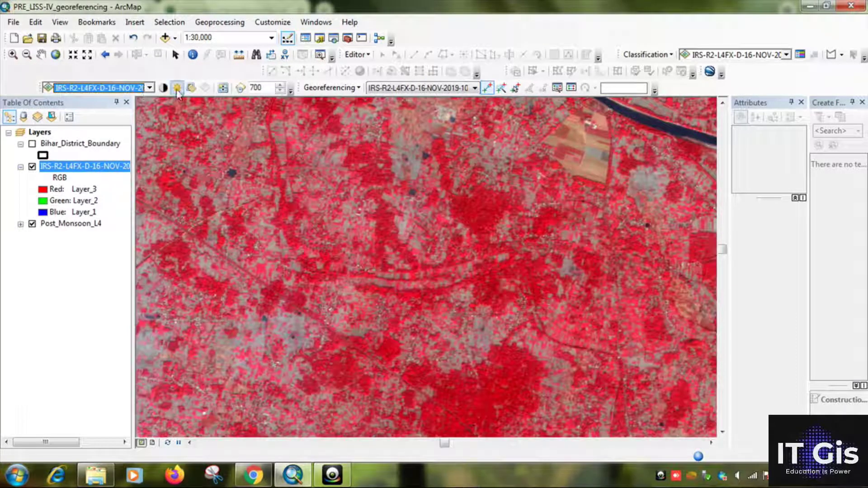
# Swipe the IRS scene horizontally at 1:12,500 to compare it with the mosaic.
pyautogui.click(150, 88)
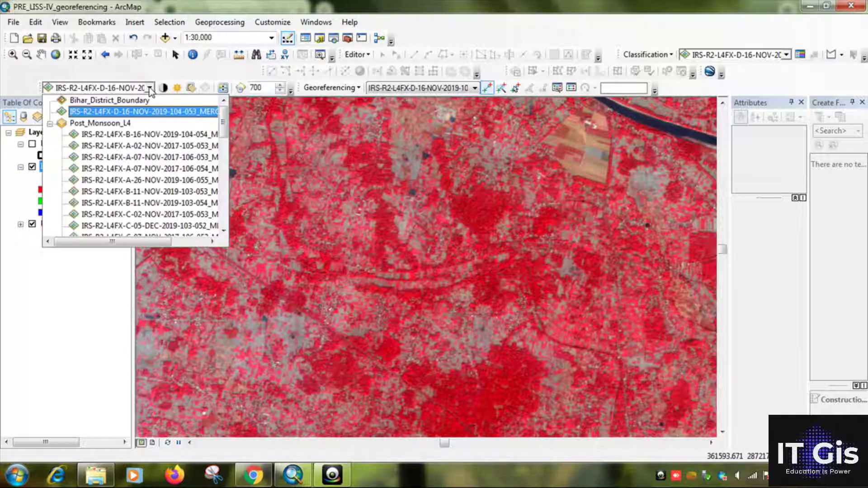
pyautogui.click(138, 109)
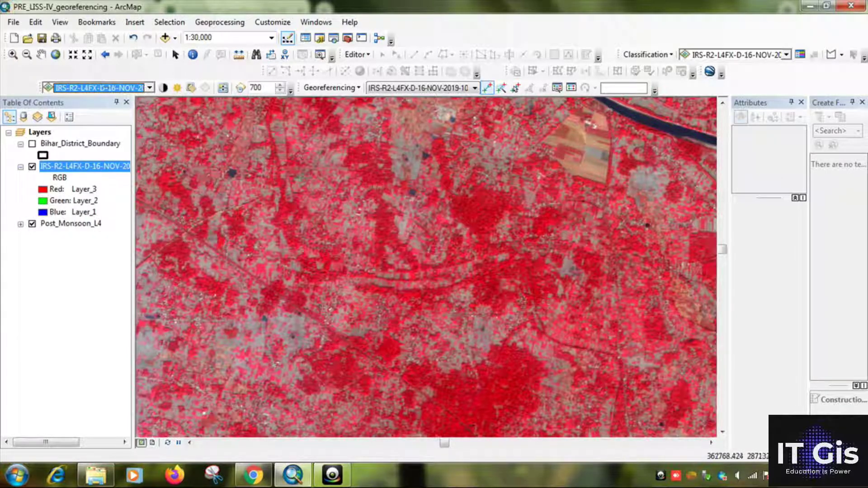
pyautogui.scroll(1, 295, 302)
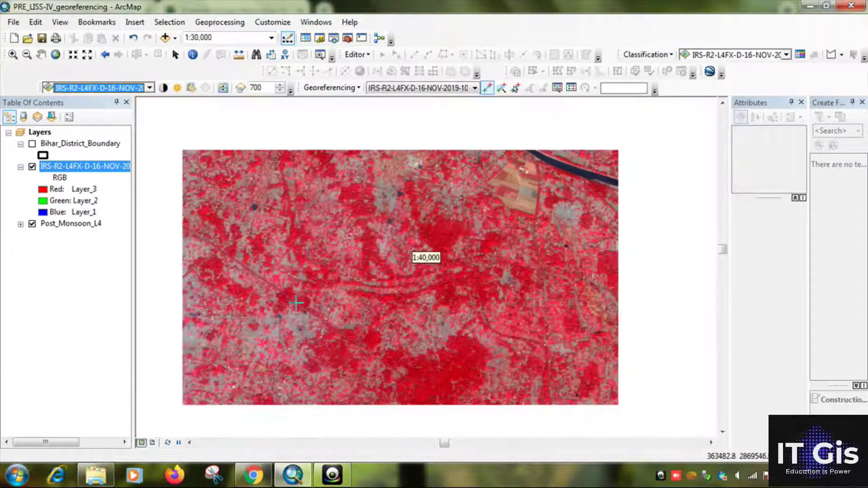
pyautogui.scroll(-4, 296, 302)
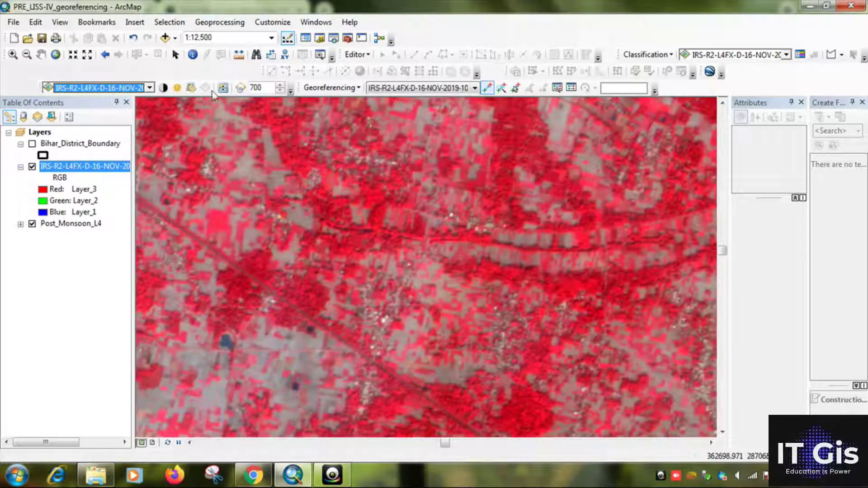
pyautogui.click(222, 89)
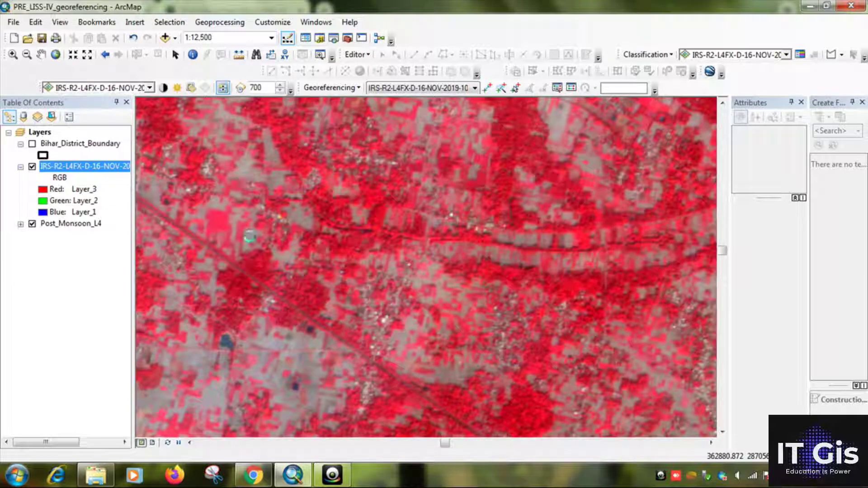
pyautogui.moveTo(250, 236); pyautogui.dragTo(455, 265)
# Zoom to a road junction at about 1:6,000 and swipe the scene to check road alignment.
pyautogui.scroll(-5, 459, 229)
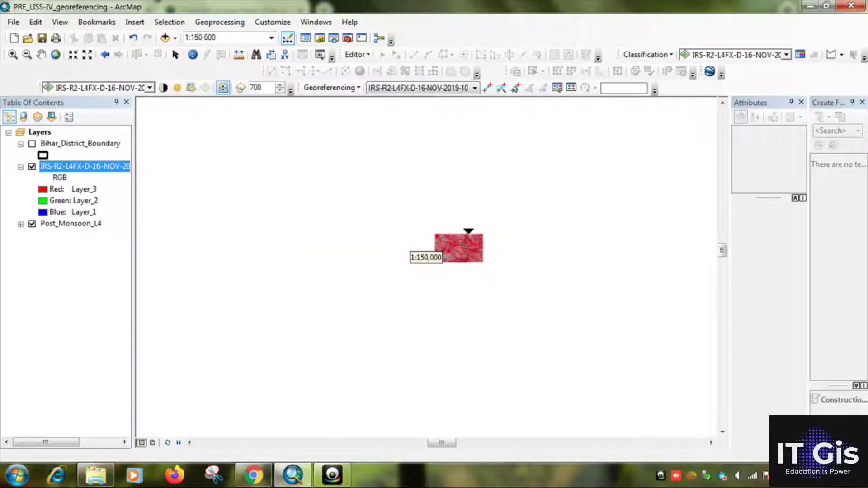
pyautogui.scroll(-3, 438, 268)
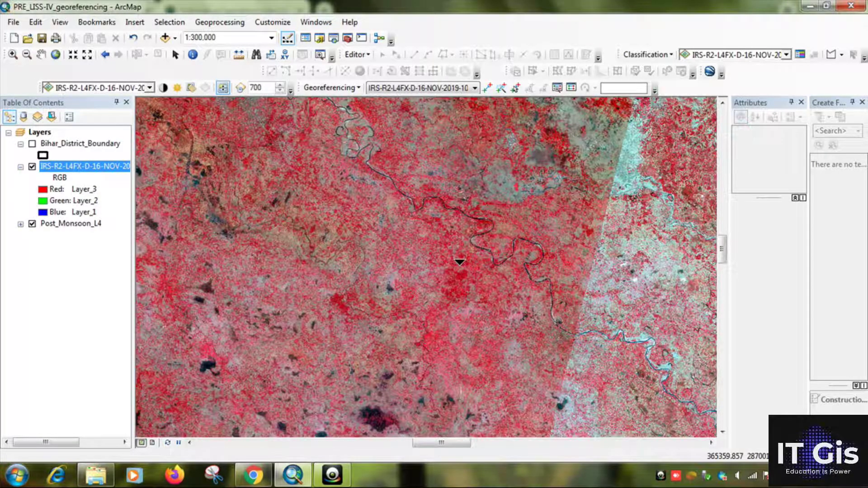
pyautogui.scroll(-4, 460, 261)
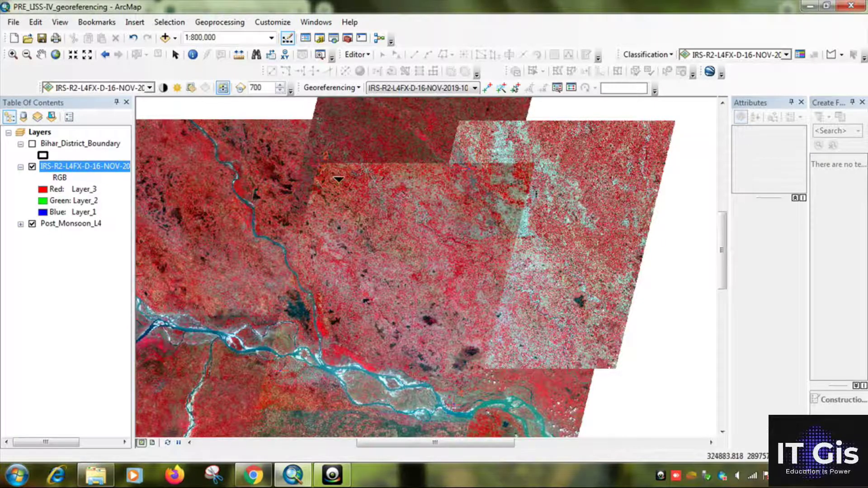
pyautogui.scroll(10, 332, 179)
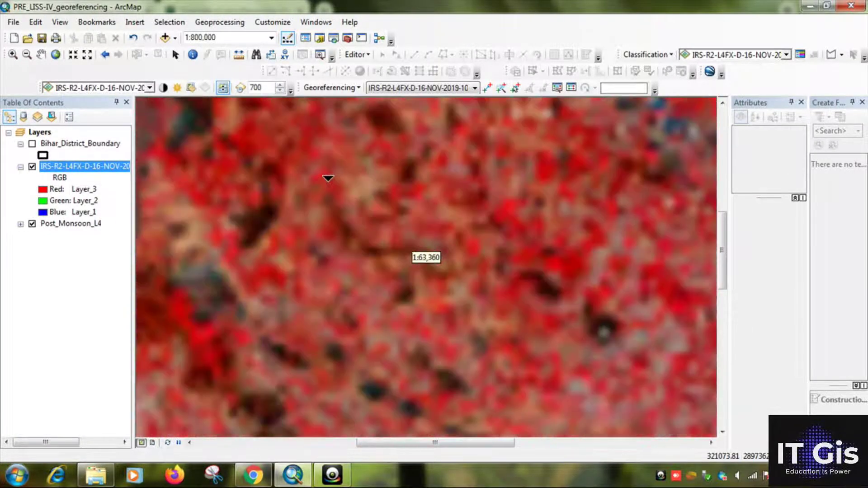
pyautogui.scroll(3, 328, 178)
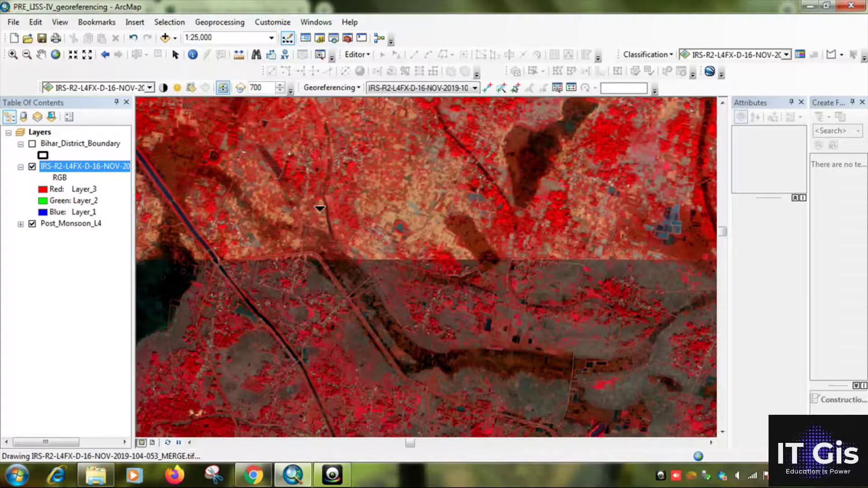
pyautogui.scroll(5, 319, 208)
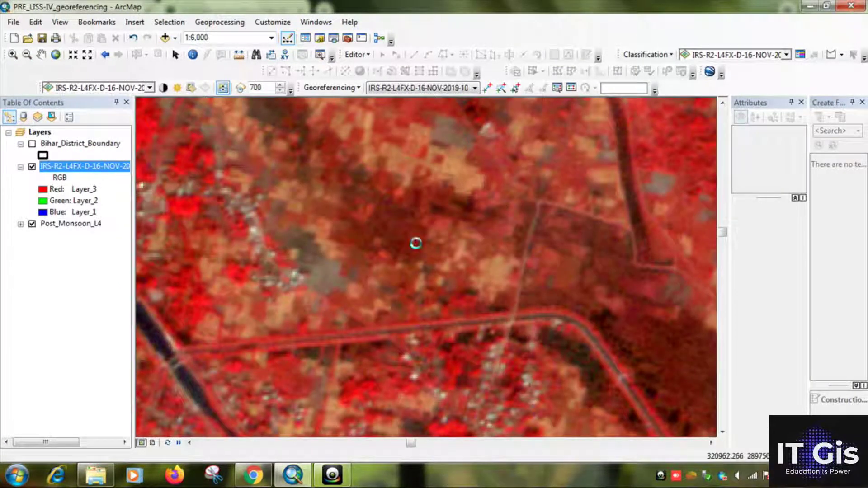
pyautogui.moveTo(420, 324); pyautogui.dragTo(480, 260)
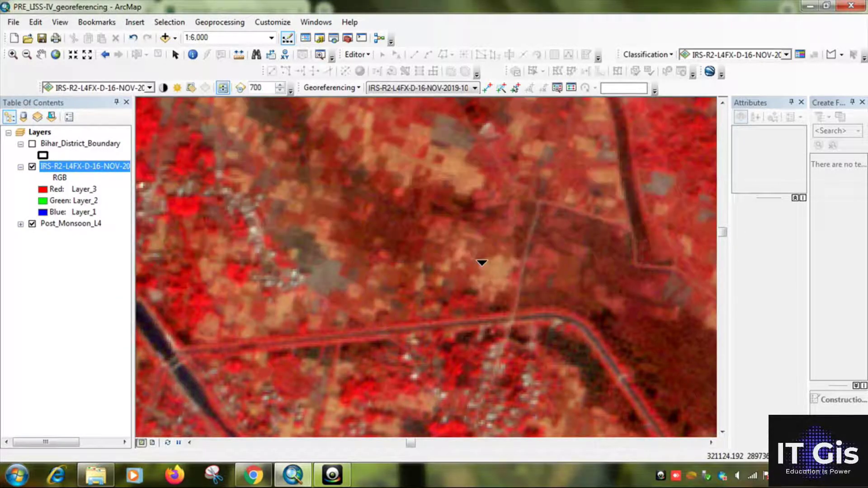
# Link a road junction on the IRS scene to the same junction on the mosaic as point 5.
pyautogui.click(490, 89)
pyautogui.scroll(3, 522, 313)
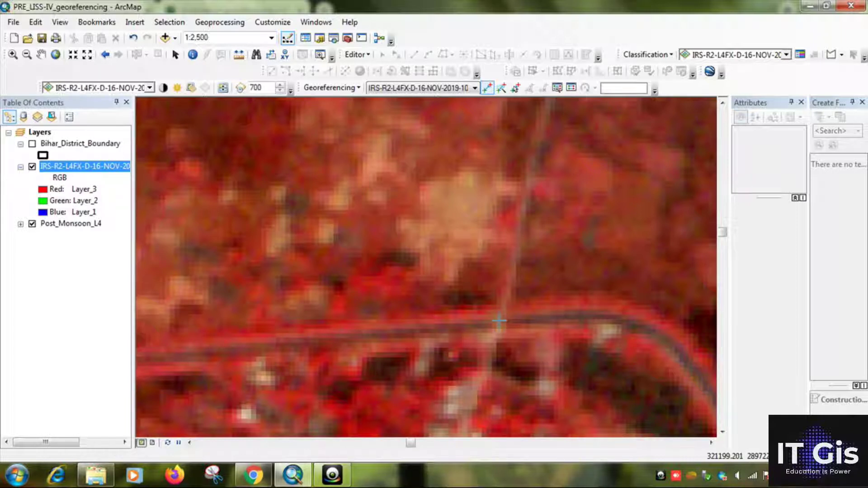
pyautogui.click(499, 320)
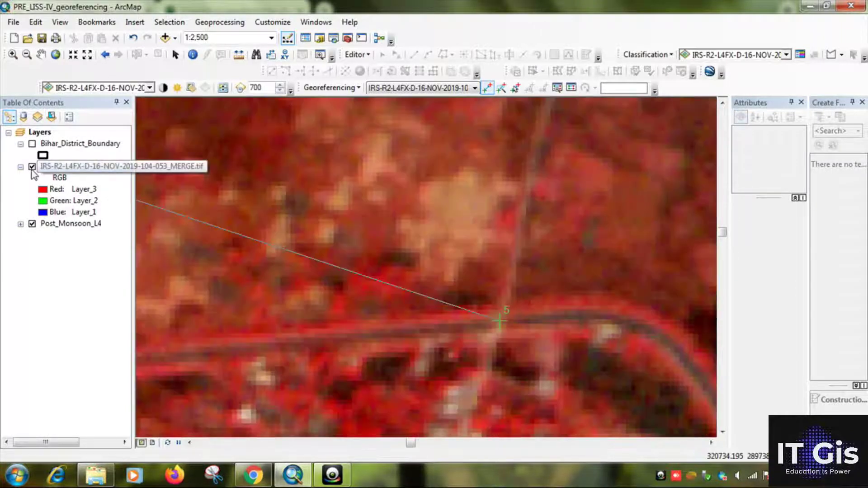
pyautogui.click(33, 171)
pyautogui.click(32, 166)
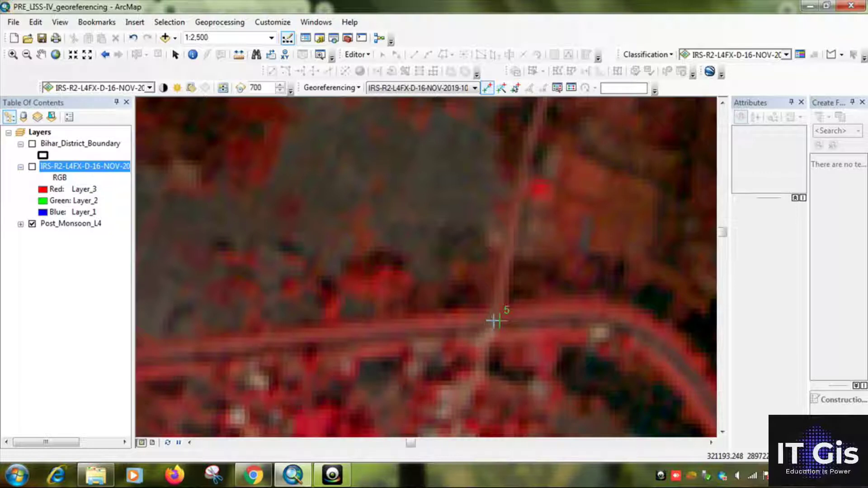
pyautogui.click(490, 323)
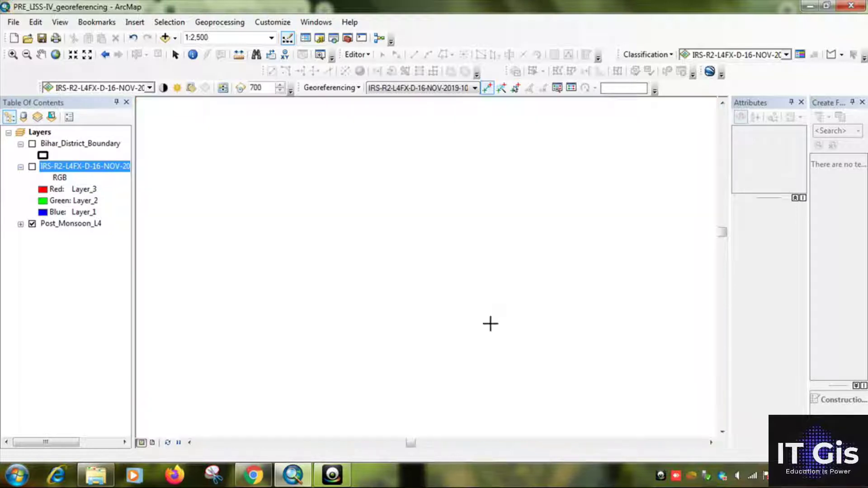
pyautogui.scroll(5, 410, 270)
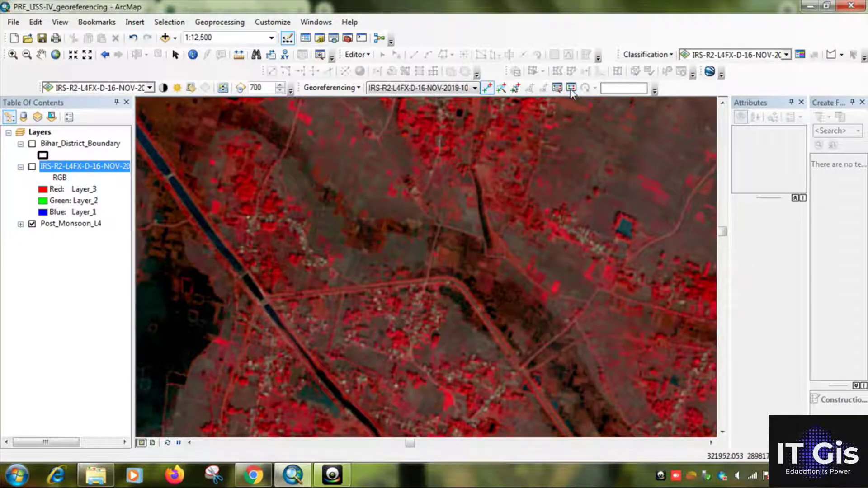
# Activate link 5 and retest link 2, leaving five active links with RMS 9.9071.
pyautogui.click(556, 88)
pyautogui.click(261, 337)
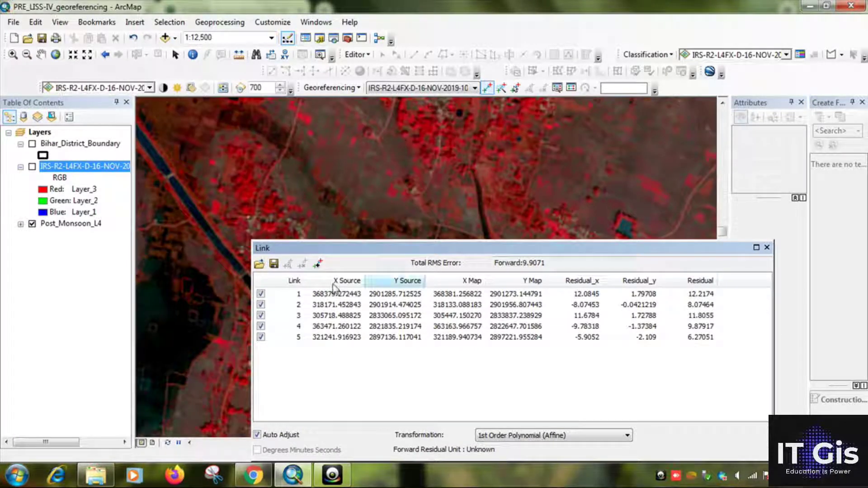
pyautogui.click(260, 306)
pyautogui.click(260, 305)
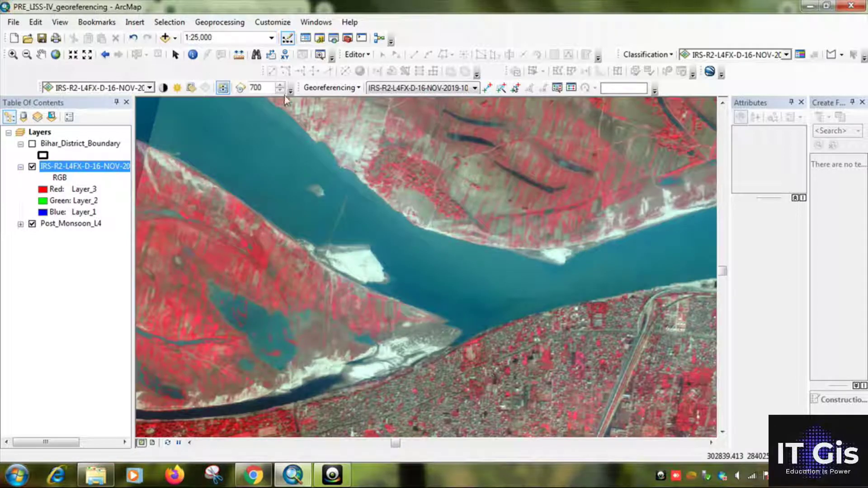
# Add a sixth link from a road corner in the scene to the mosaic, bringing RMS to 9.66068.
pyautogui.click(486, 88)
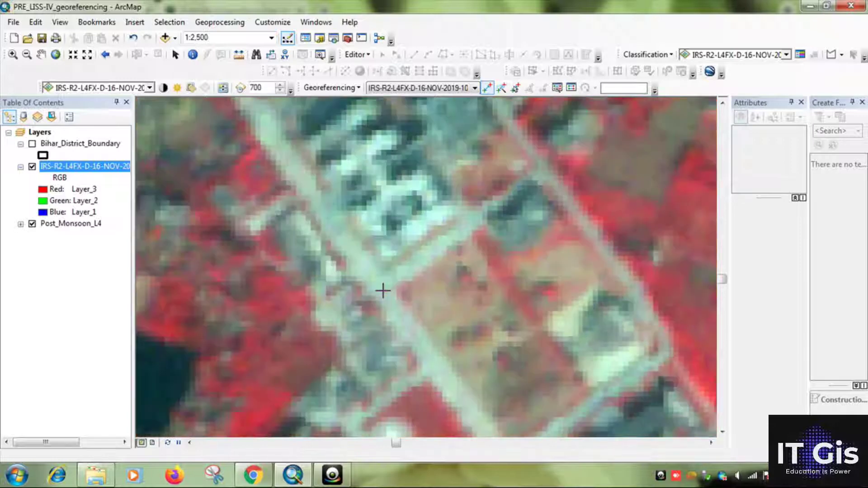
pyautogui.click(383, 290)
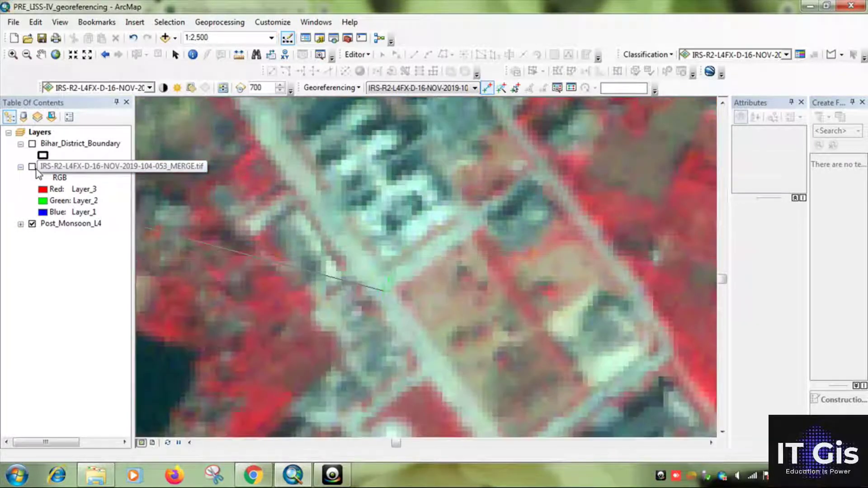
pyautogui.click(45, 166)
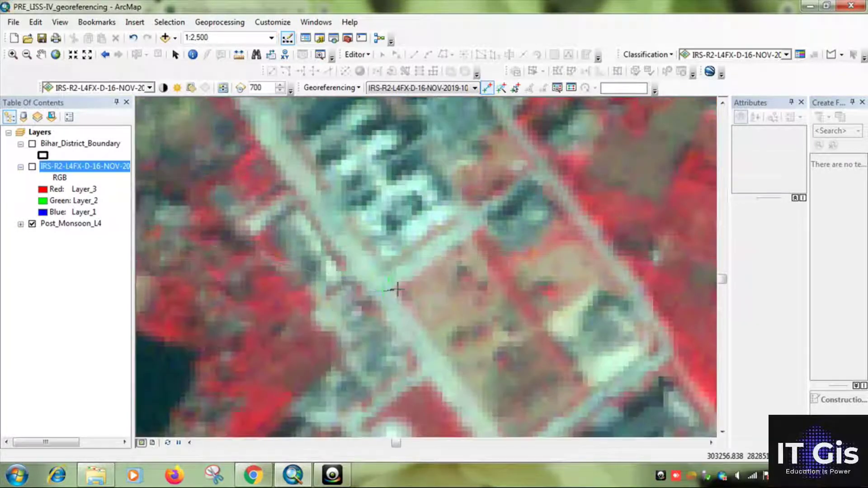
pyautogui.click(32, 167)
pyautogui.scroll(5, 323, 267)
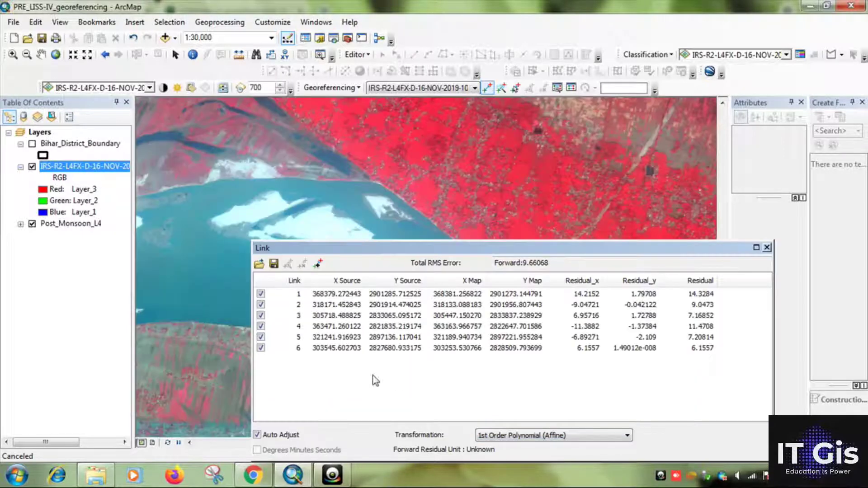
# Switch the fit to 2nd Order Polynomial (RMS 6.73759e-008) and close the Link Table.
pyautogui.click(510, 438)
pyautogui.click(507, 408)
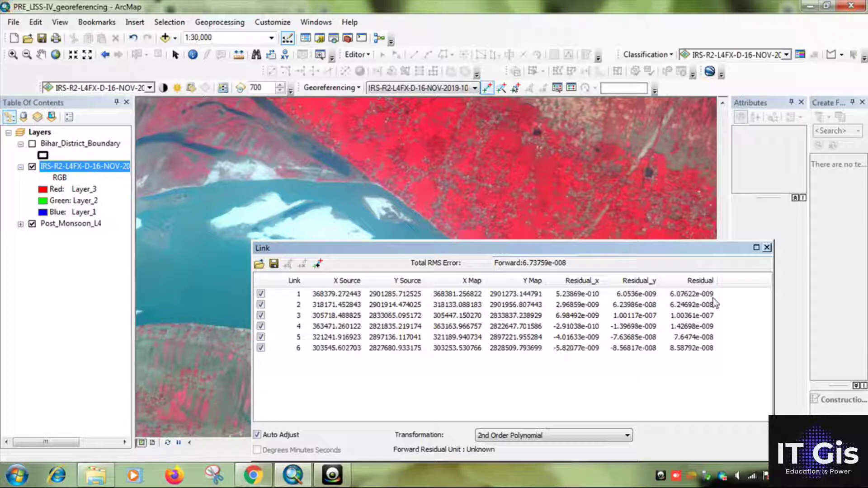
pyautogui.click(767, 247)
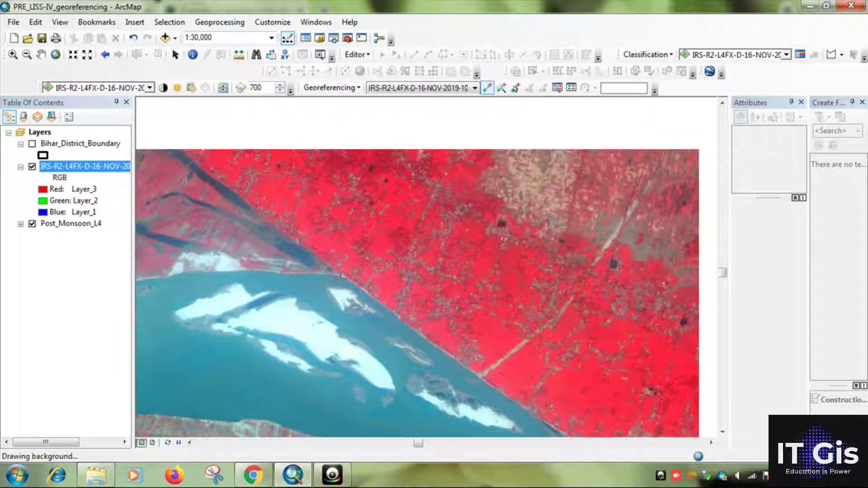
# Exclude link 20, dropping RMS to 0.422739, then swipe to compare the scene with the mosaic.
pyautogui.scroll(7, 333, 317)
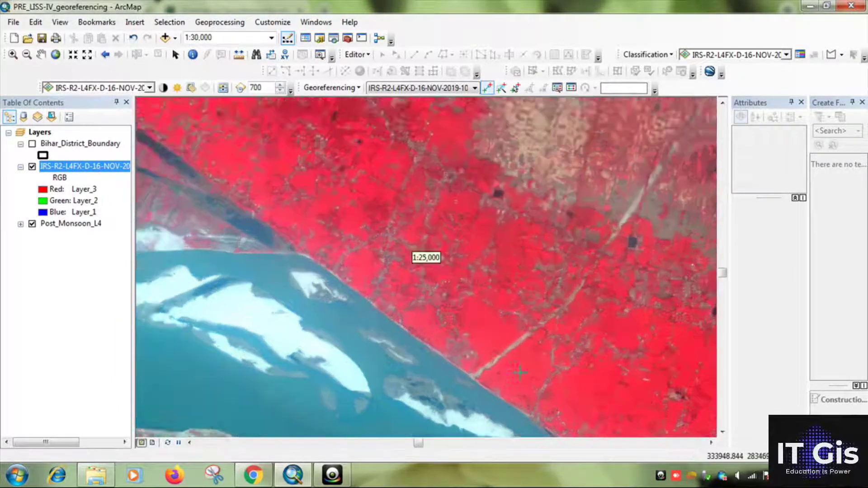
pyautogui.scroll(-6, 333, 316)
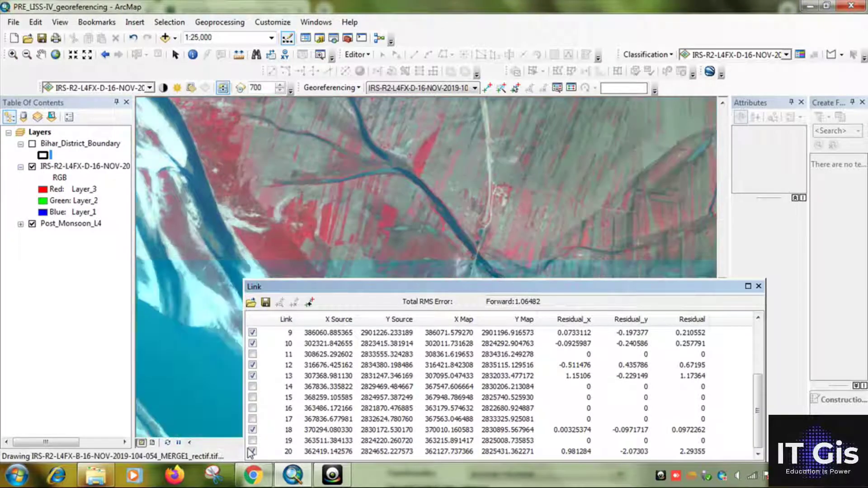
pyautogui.click(252, 451)
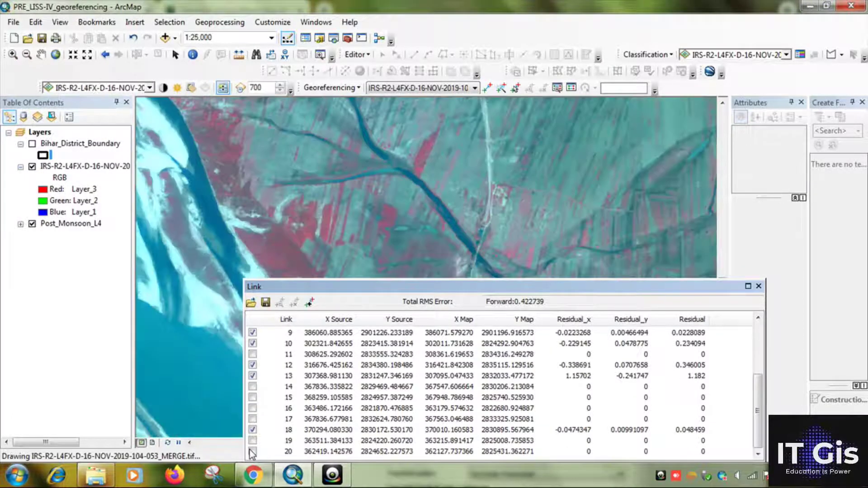
pyautogui.scroll(-1, 493, 213)
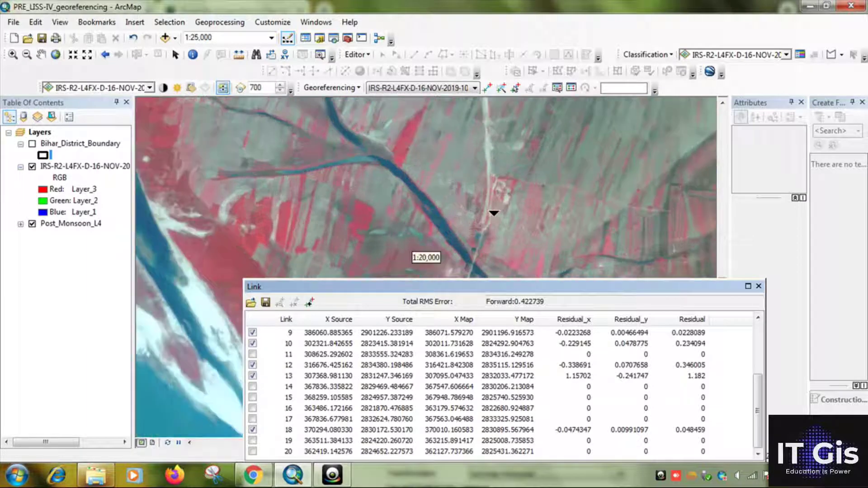
pyautogui.scroll(-6, 494, 212)
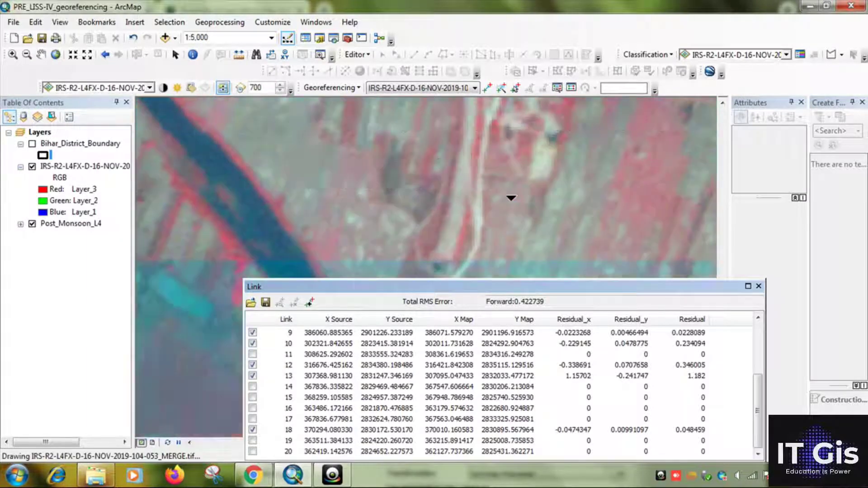
pyautogui.moveTo(508, 221); pyautogui.dragTo(355, 190)
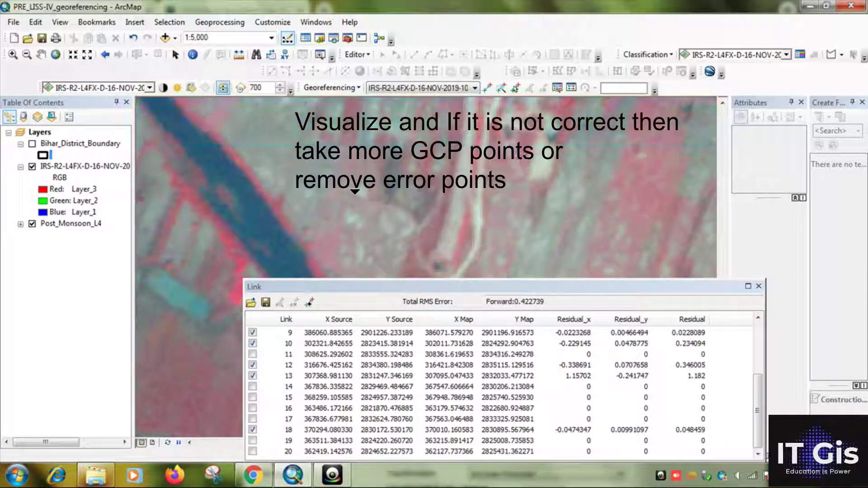
pyautogui.moveTo(182, 204); pyautogui.dragTo(274, 188)
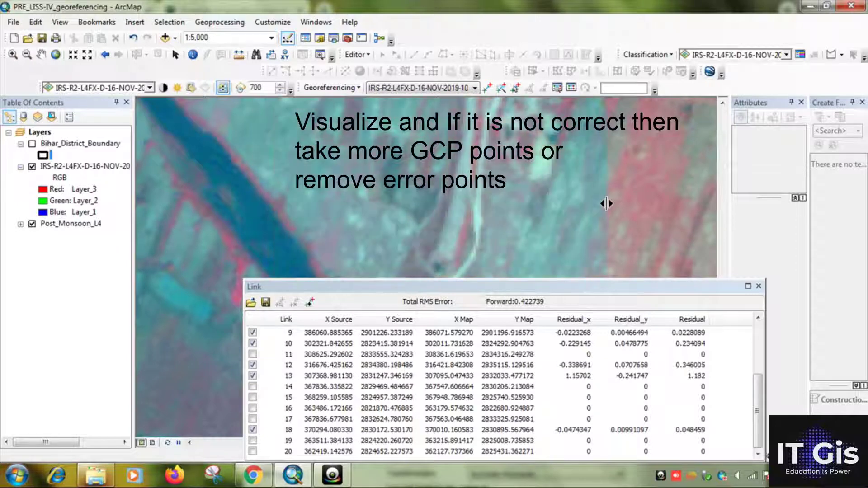
pyautogui.scroll(-3, 436, 199)
pyautogui.scroll(2, 462, 224)
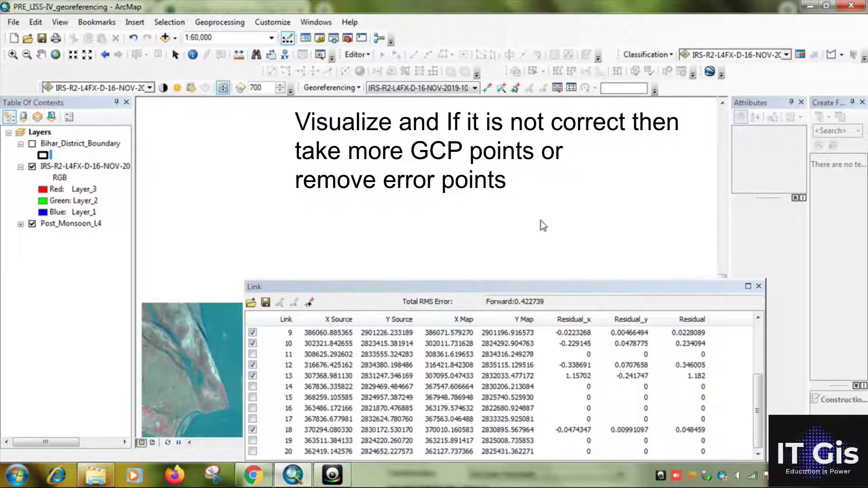
pyautogui.scroll(-2, 540, 219)
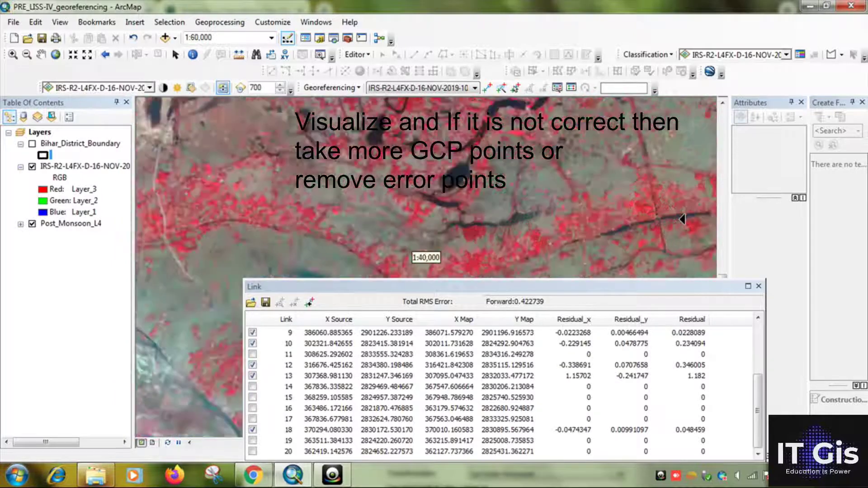
pyautogui.scroll(-4, 682, 218)
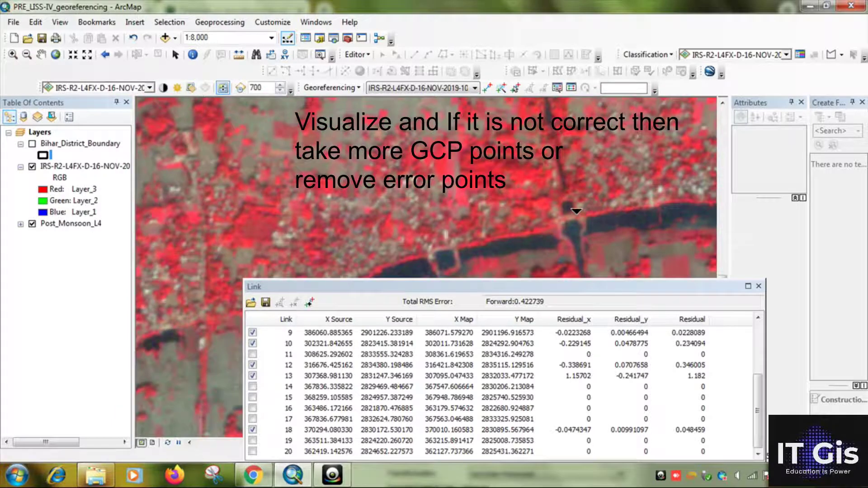
pyautogui.scroll(-2, 576, 211)
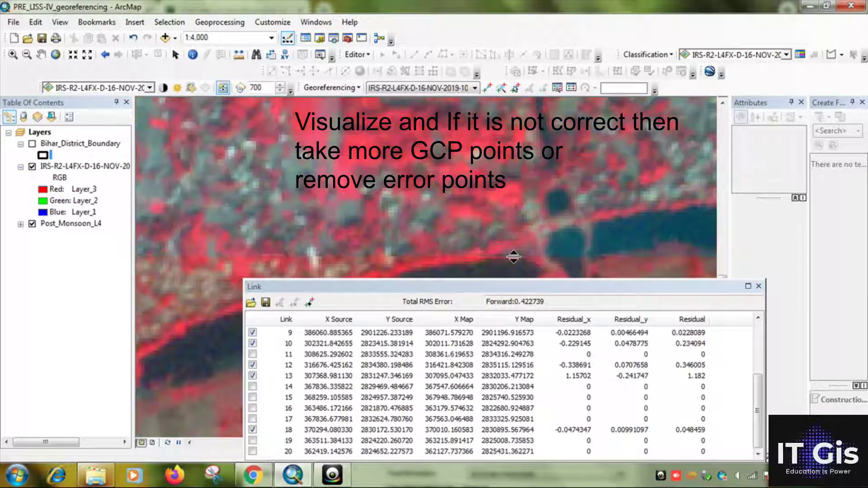
pyautogui.moveTo(523, 248); pyautogui.dragTo(451, 235)
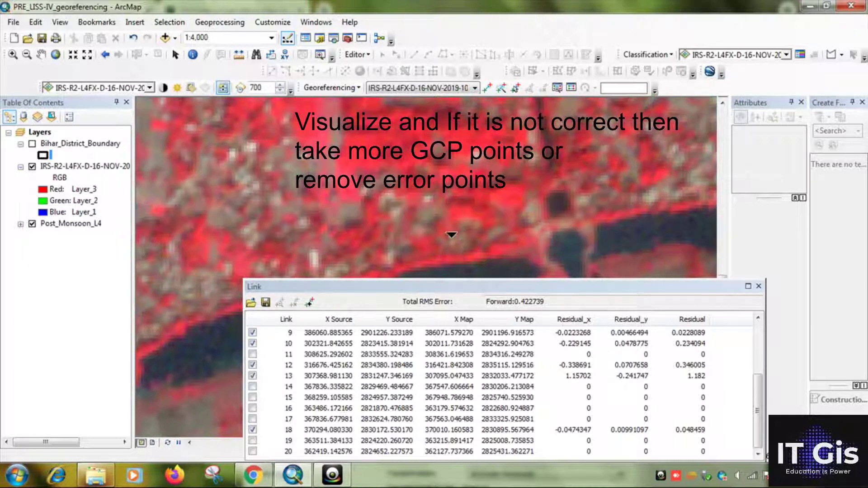
pyautogui.moveTo(226, 236); pyautogui.dragTo(543, 181)
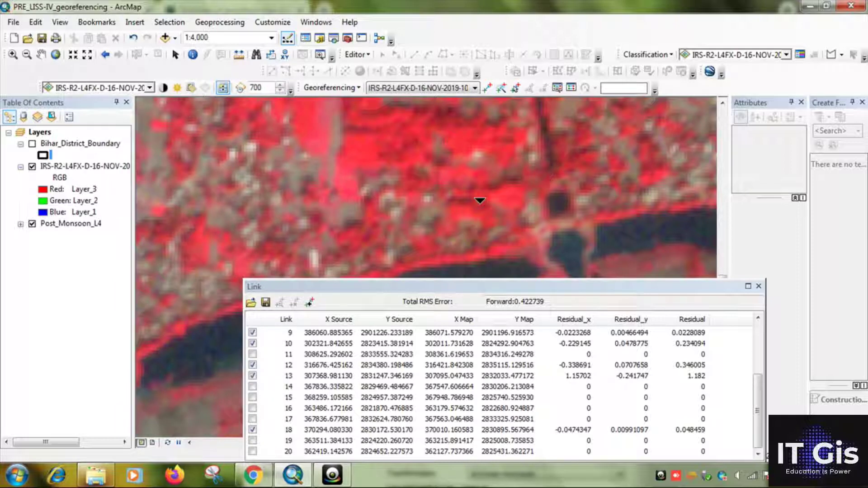
pyautogui.scroll(-6, 427, 190)
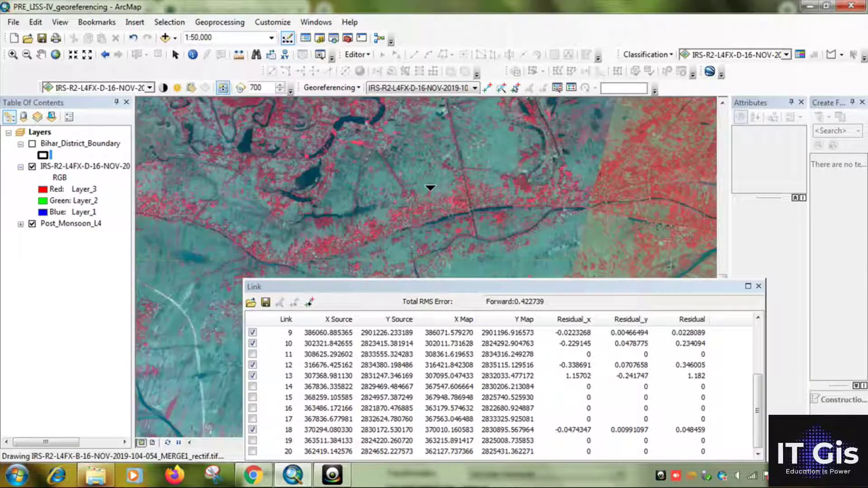
# Zoom out and back in on the warped scene, then raise the Link Table to show its transformation settings.
pyautogui.scroll(-5, 434, 187)
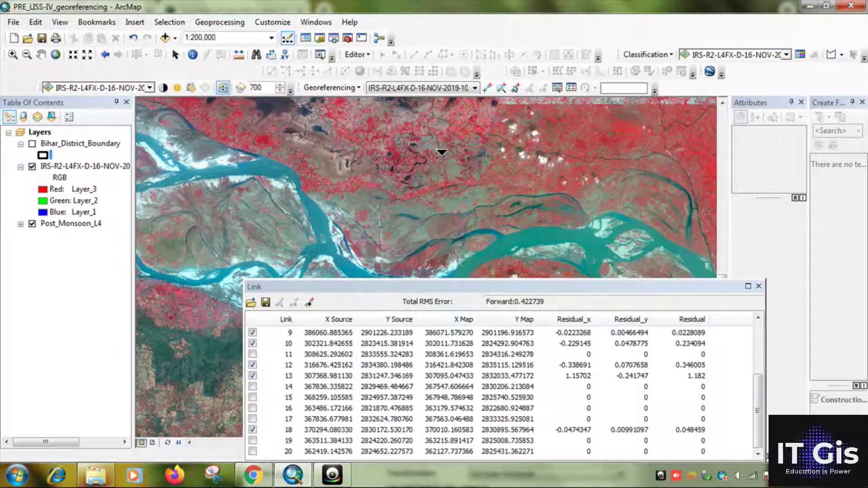
pyautogui.scroll(-2, 539, 201)
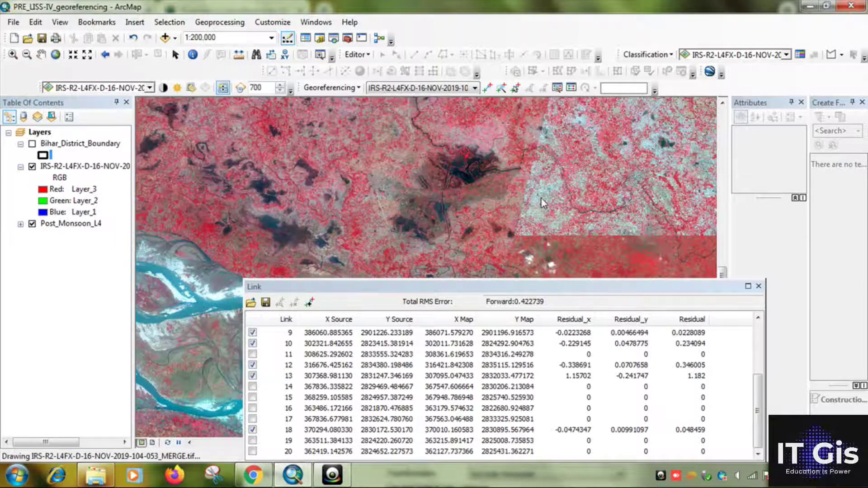
pyautogui.scroll(-2, 546, 195)
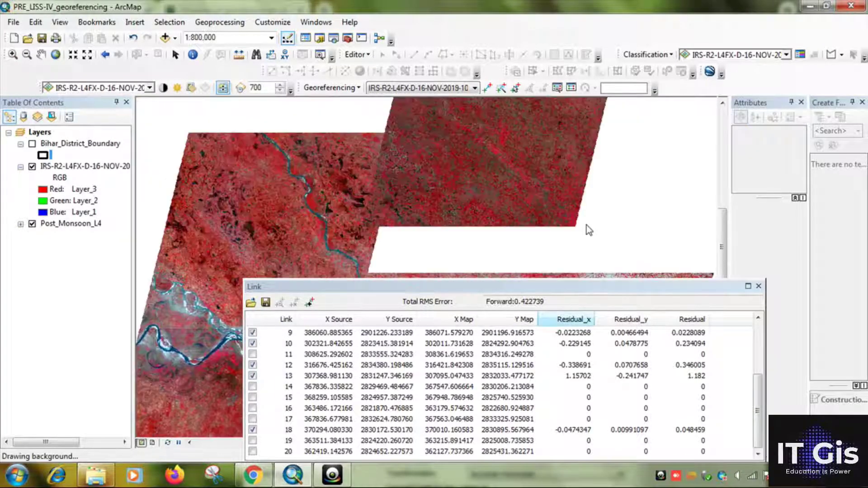
pyautogui.scroll(6, 409, 248)
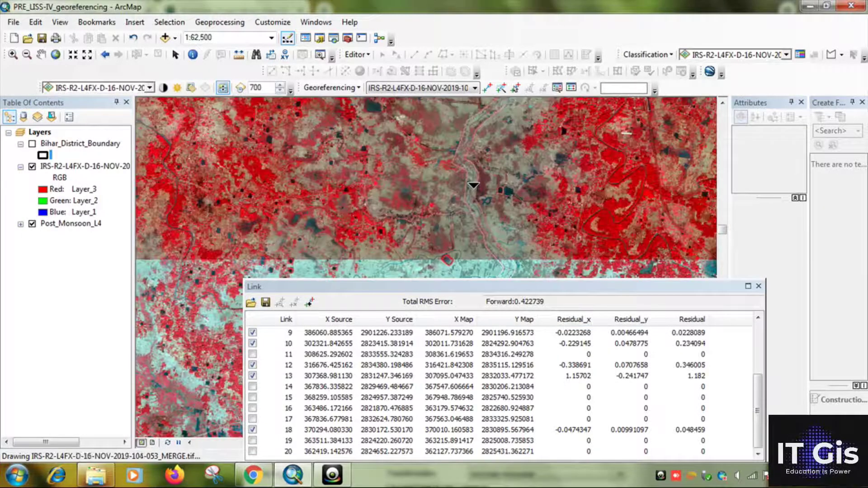
pyautogui.scroll(3, 473, 185)
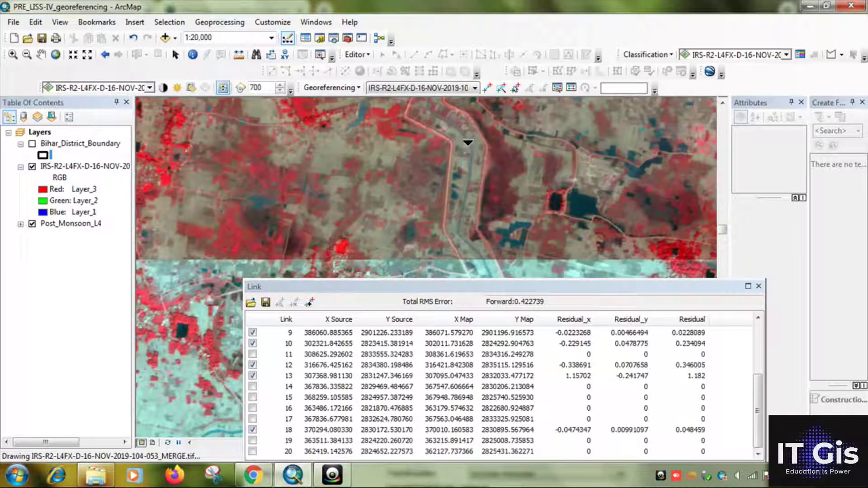
pyautogui.scroll(1, 463, 160)
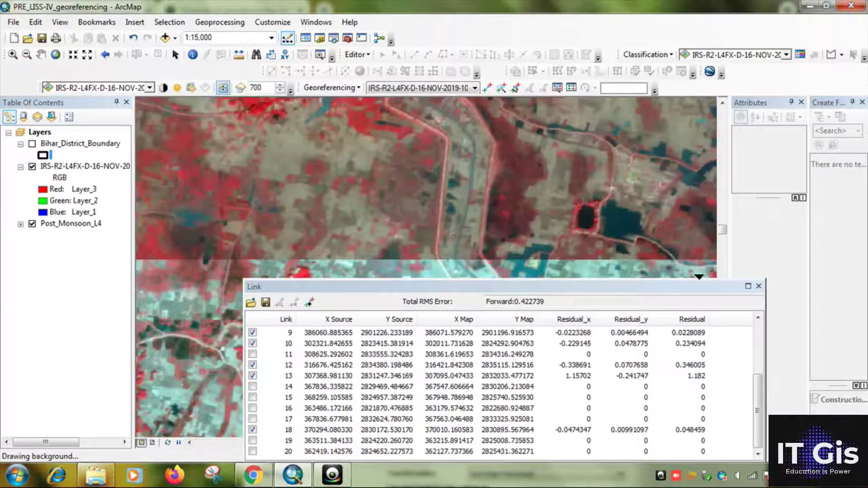
pyautogui.moveTo(689, 287); pyautogui.dragTo(682, 156)
# Try the 1st Order and then the 2nd Order Polynomial transformations.
pyautogui.click(607, 345)
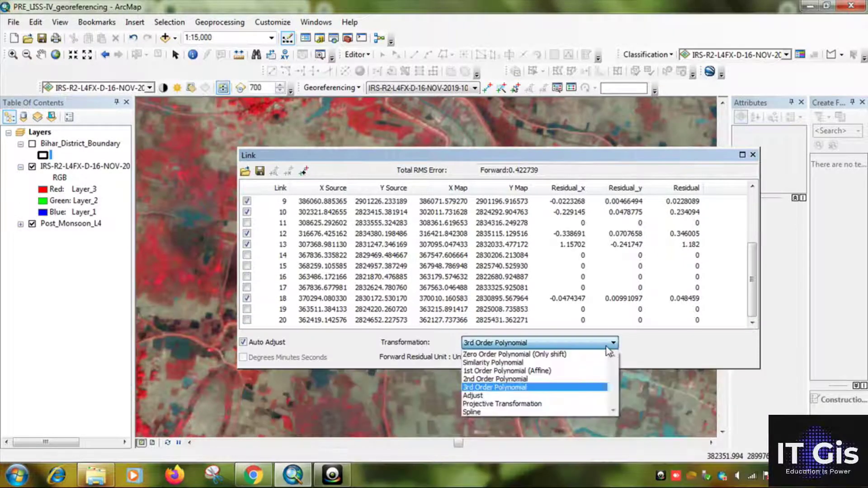
pyautogui.click(493, 371)
pyautogui.click(499, 345)
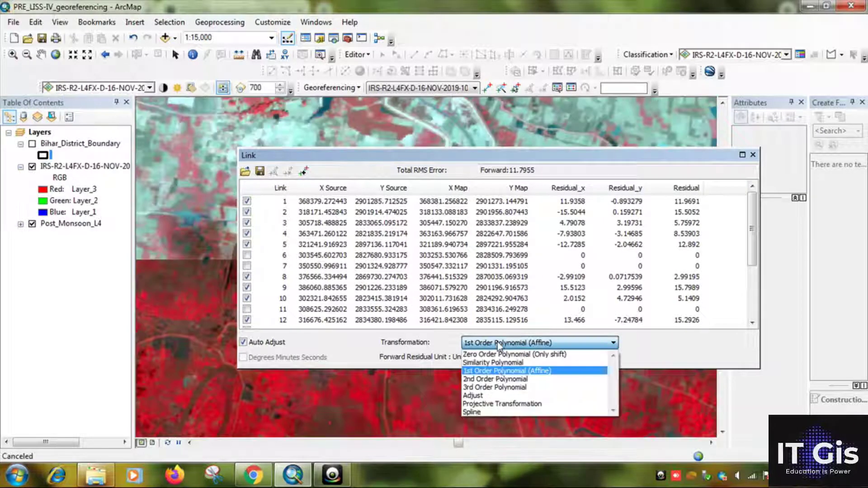
pyautogui.click(497, 378)
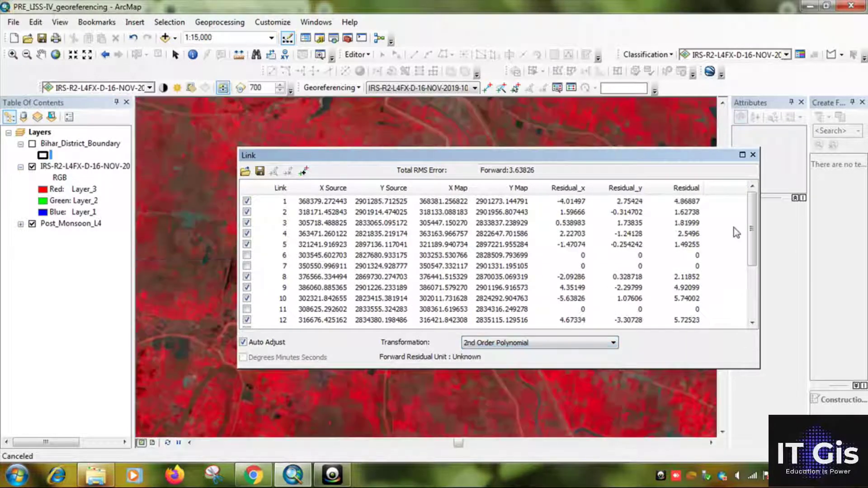
pyautogui.moveTo(752, 244); pyautogui.dragTo(753, 318)
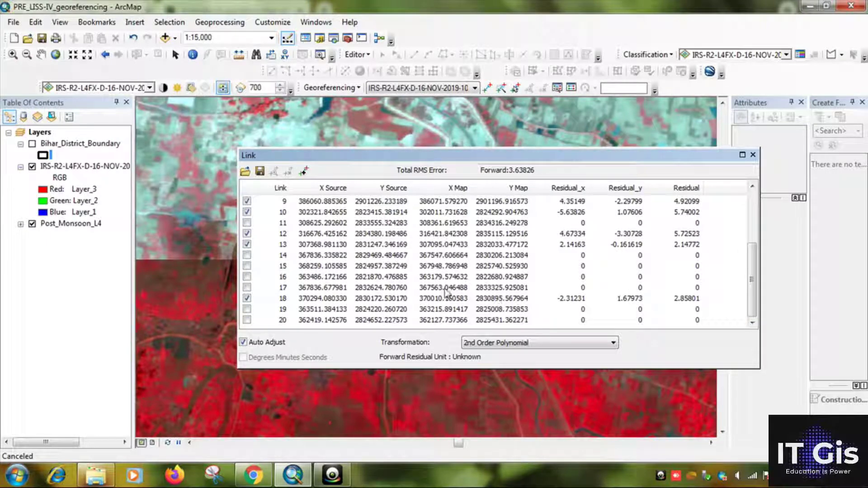
# Fit with a 3rd Order Polynomial and exclude link 13, giving RMS 3.39832e-008.
pyautogui.click(484, 346)
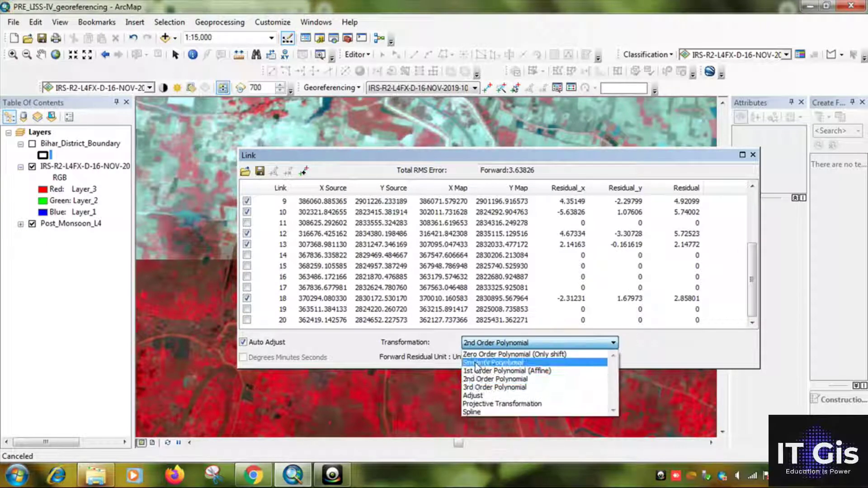
pyautogui.click(486, 385)
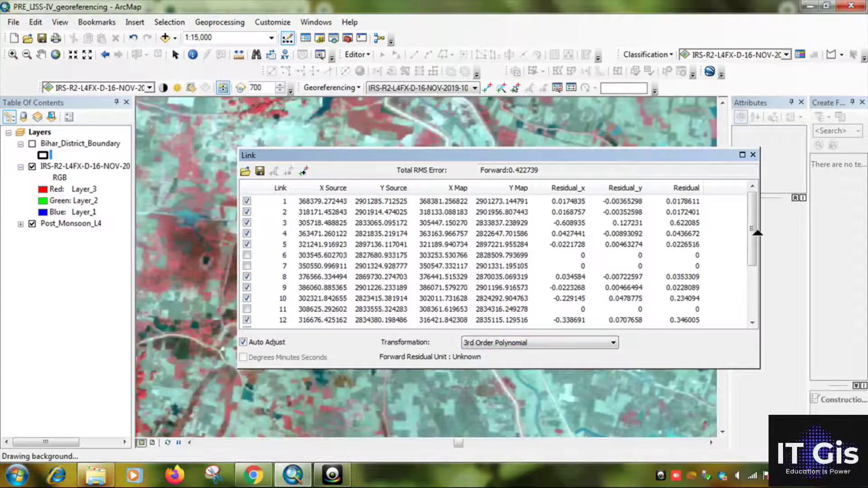
pyautogui.scroll(-2, 758, 245)
pyautogui.moveTo(758, 246); pyautogui.dragTo(751, 293)
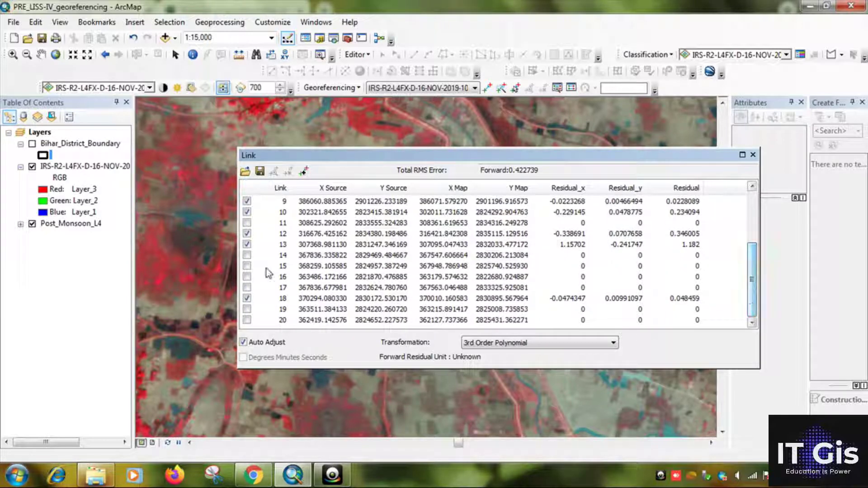
pyautogui.click(246, 245)
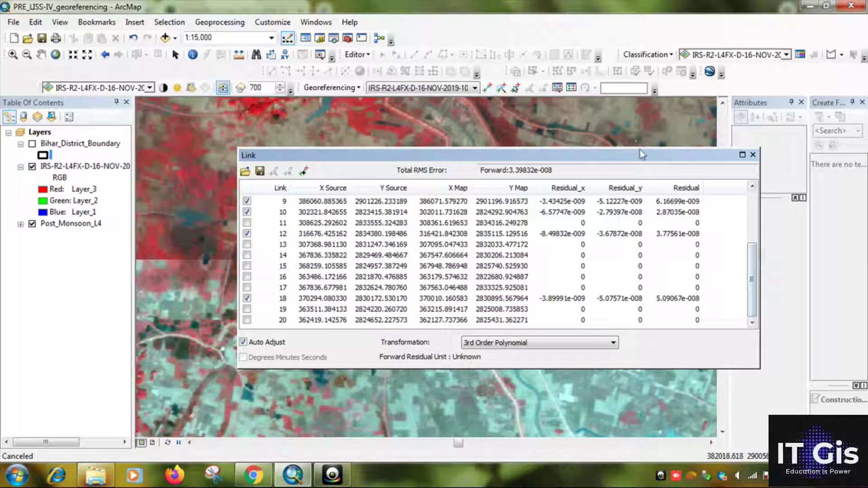
# Move the Link table down to the bottom of the map and zoom in on the scene.
pyautogui.moveTo(749, 273)
pyautogui.mouseDown()
pyautogui.moveTo(745, 219)
pyautogui.moveTo(749, 273)
pyautogui.mouseUp()
pyautogui.moveTo(497, 155); pyautogui.dragTo(498, 321)
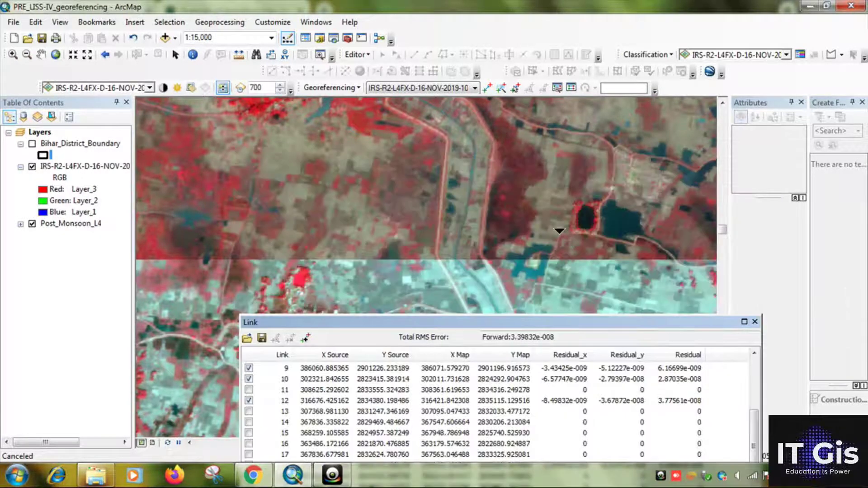
pyautogui.scroll(6, 552, 224)
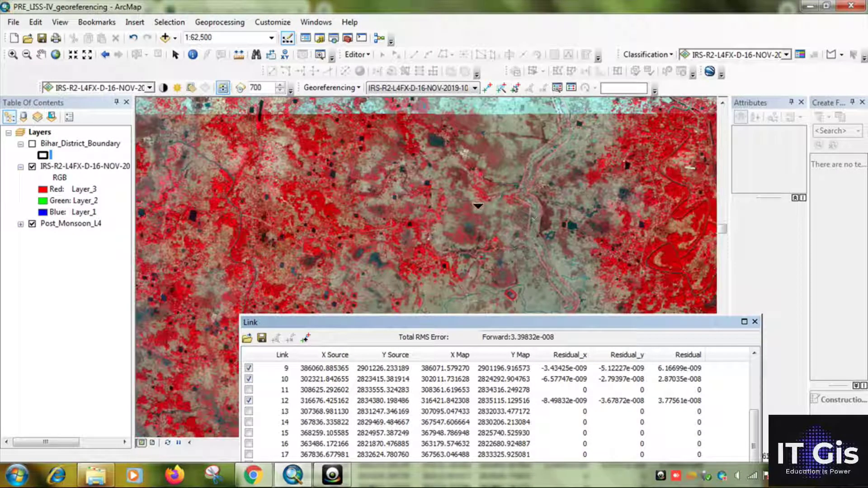
pyautogui.scroll(6, 470, 291)
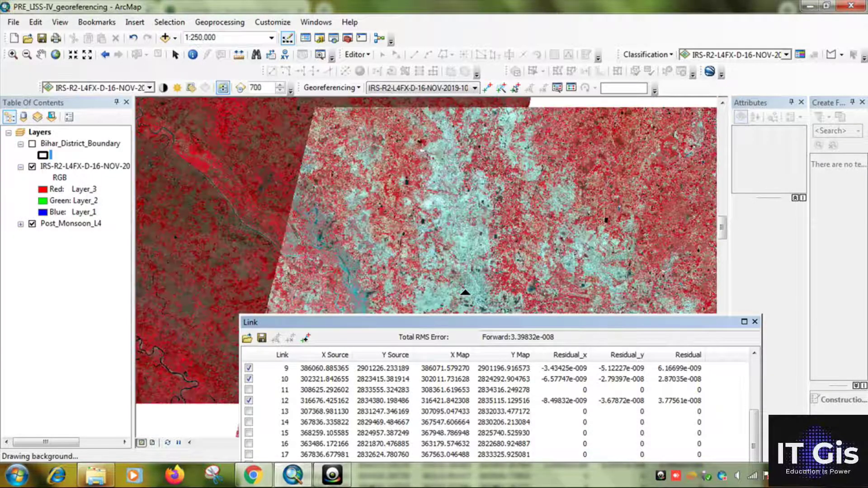
pyautogui.scroll(5, 483, 246)
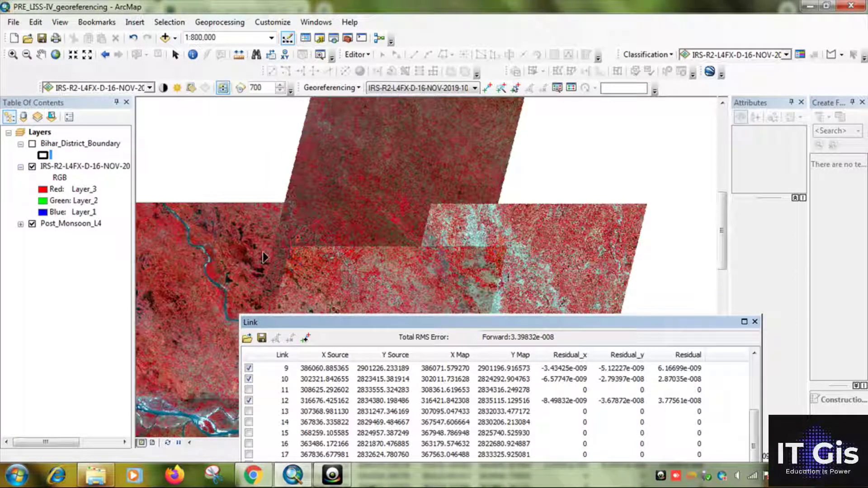
pyautogui.scroll(-11, 281, 253)
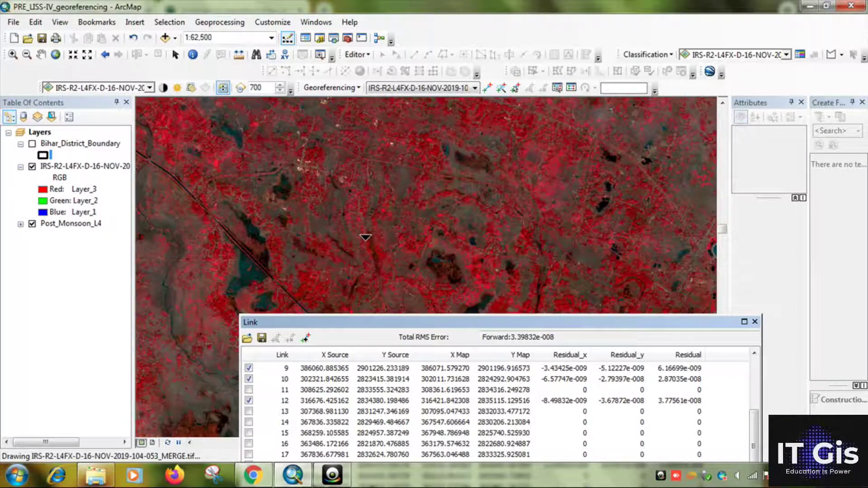
pyautogui.scroll(6, 365, 237)
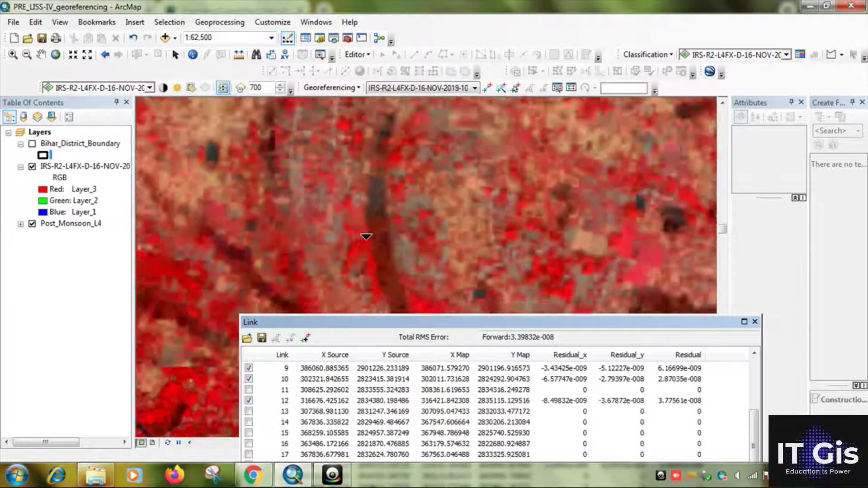
pyautogui.scroll(1, 365, 237)
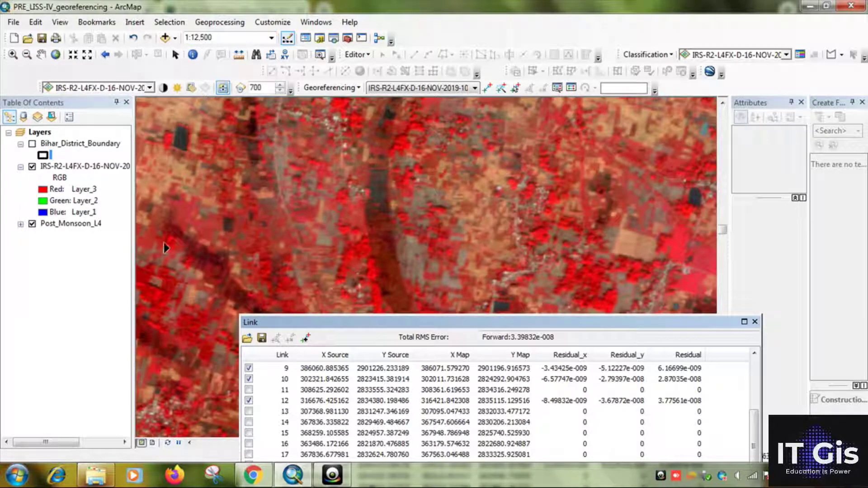
# Swipe the scene against the reference layer and centre the whole mosaic in view.
pyautogui.moveTo(318, 253); pyautogui.dragTo(407, 201)
pyautogui.scroll(3, 456, 203)
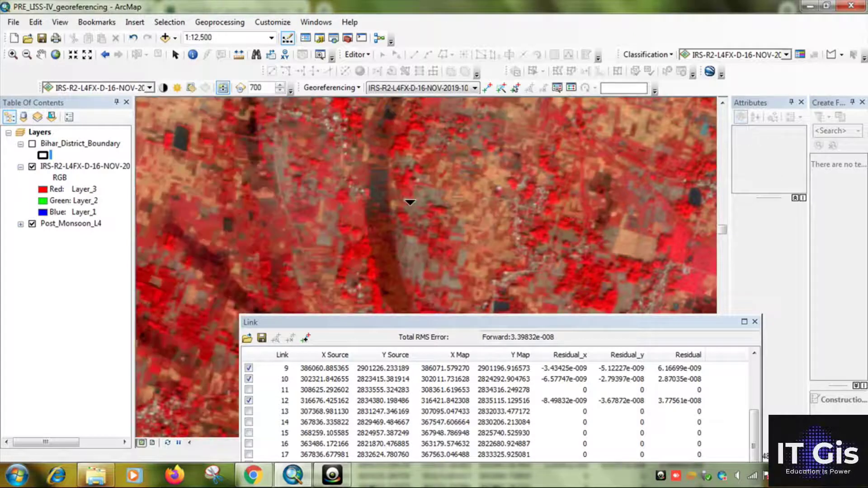
pyautogui.scroll(5, 456, 203)
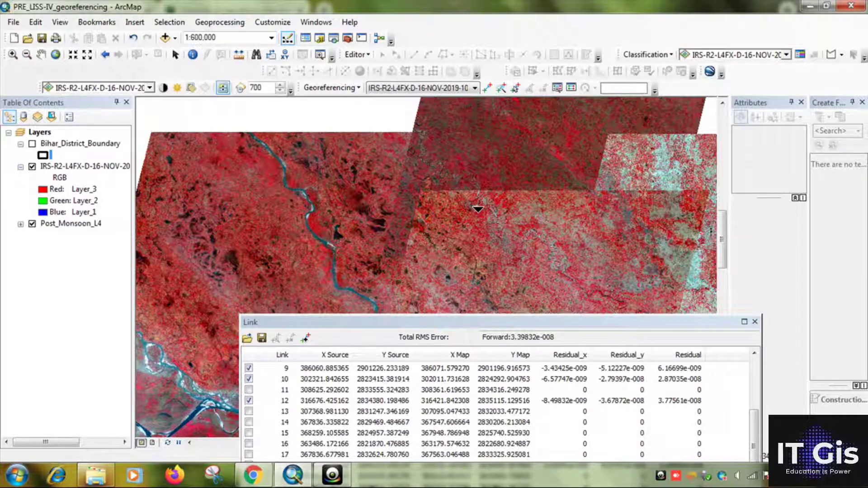
pyautogui.scroll(4, 478, 209)
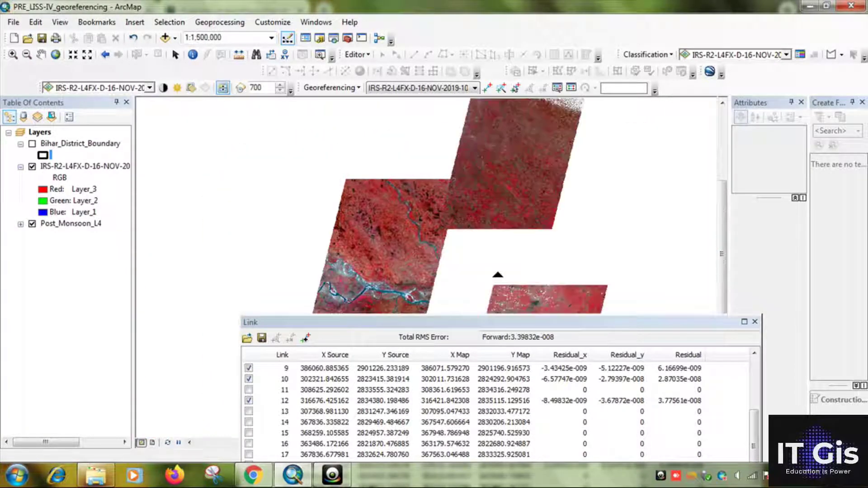
pyautogui.moveTo(498, 274); pyautogui.dragTo(461, 145)
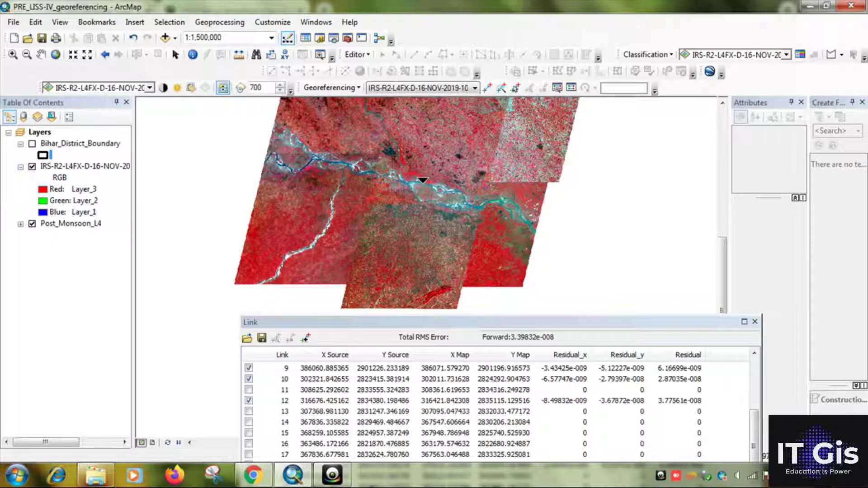
pyautogui.scroll(-9, 422, 180)
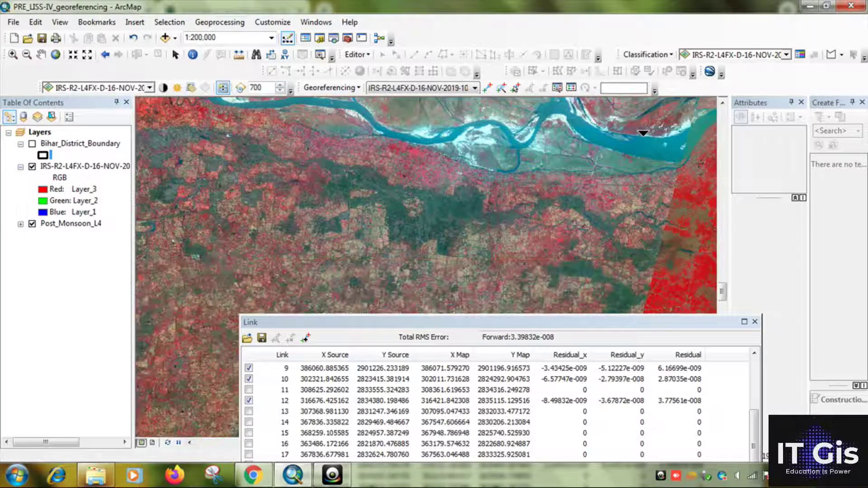
# Pan along stretches of the river to compare the scene with the reference imagery.
pyautogui.moveTo(642, 133); pyautogui.dragTo(583, 198)
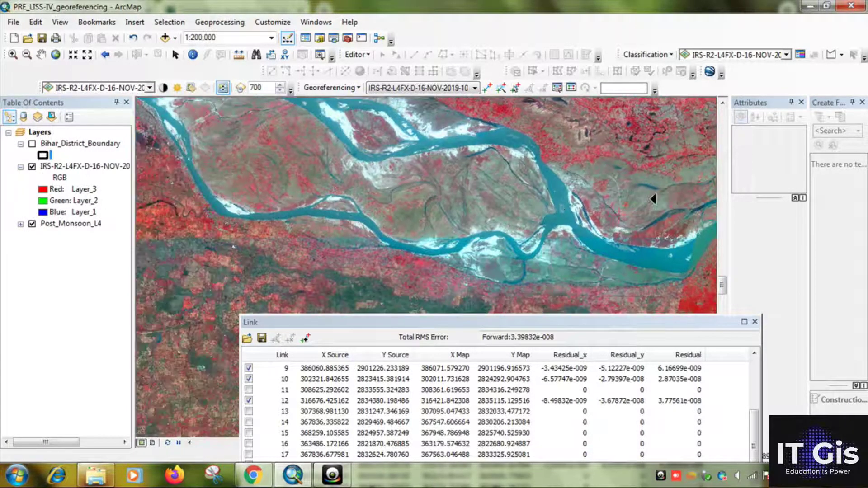
pyautogui.scroll(-3, 661, 183)
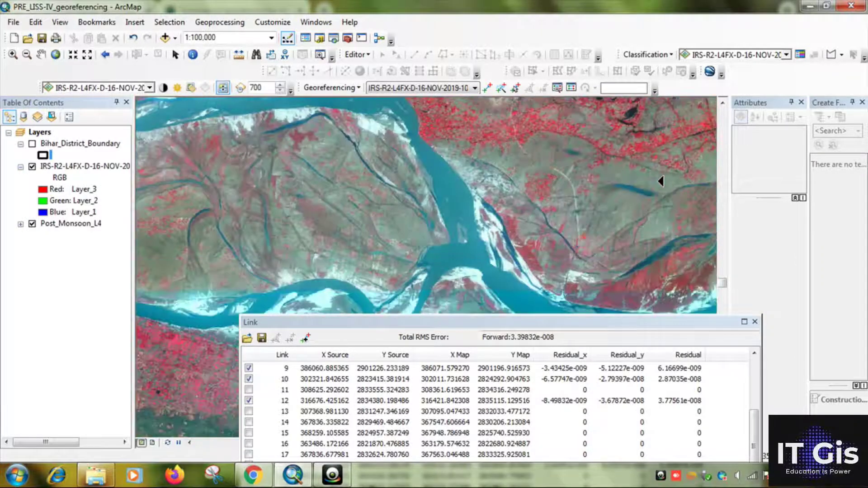
pyautogui.scroll(-4, 630, 183)
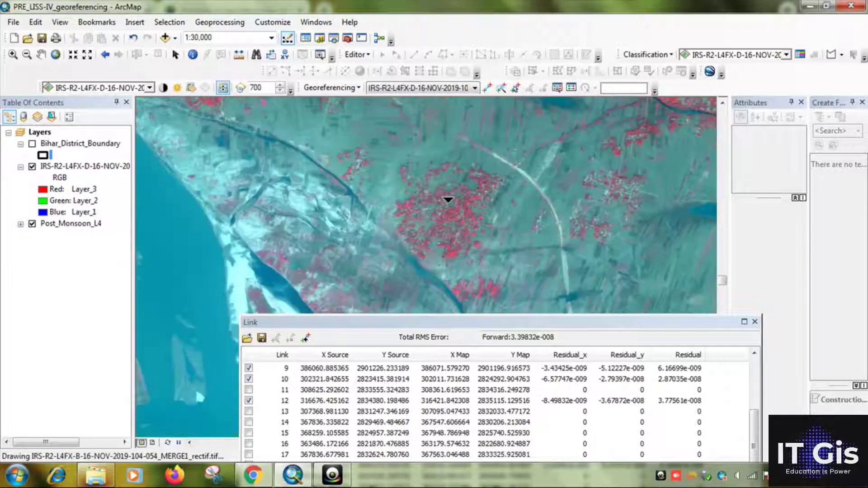
pyautogui.scroll(-3, 450, 200)
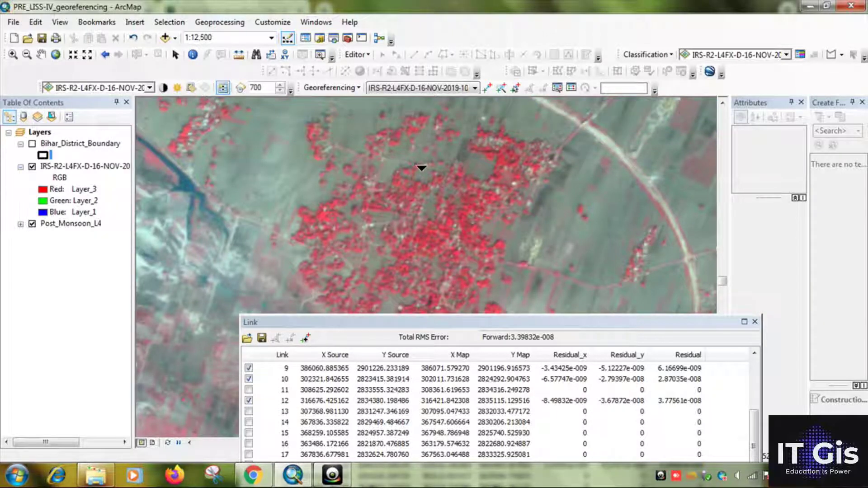
pyautogui.scroll(-5, 421, 167)
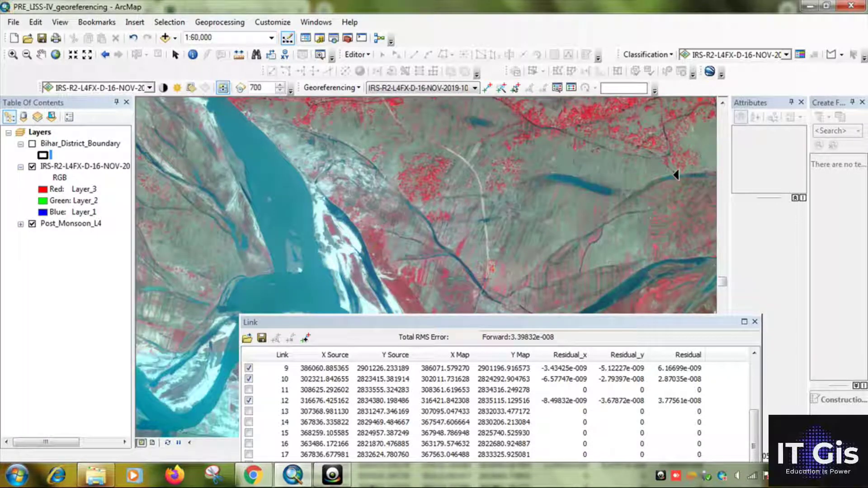
pyautogui.moveTo(676, 175)
pyautogui.mouseDown()
pyautogui.moveTo(624, 166)
pyautogui.moveTo(380, 194)
pyautogui.moveTo(424, 189)
pyautogui.moveTo(511, 97)
pyautogui.mouseUp()
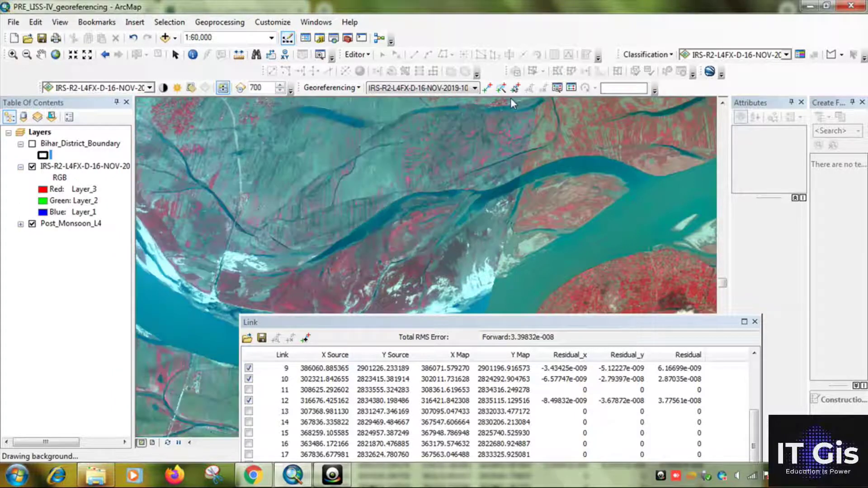
pyautogui.scroll(3, 458, 195)
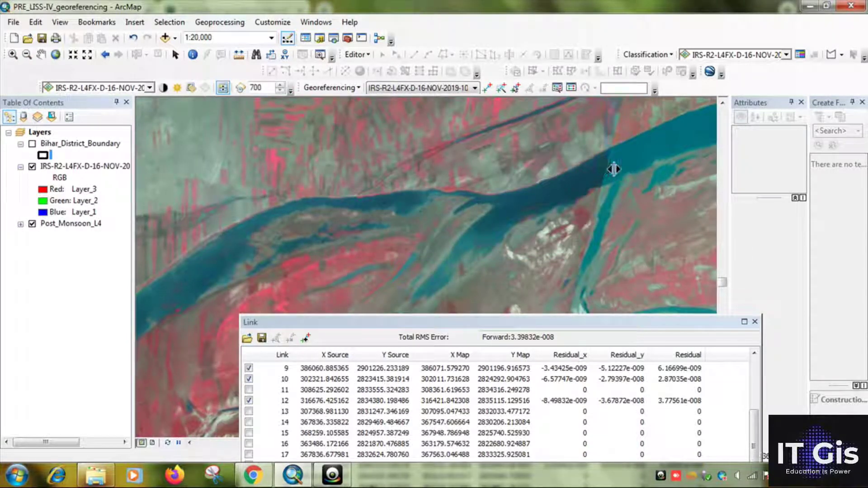
# Swipe across the river to check the scene's river and fields line up with the mosaic.
pyautogui.moveTo(614, 169); pyautogui.dragTo(394, 234)
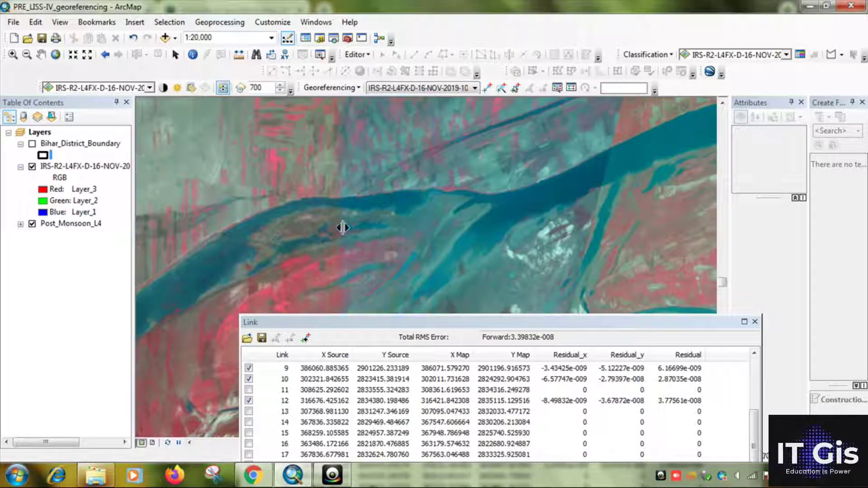
pyautogui.moveTo(342, 228); pyautogui.dragTo(677, 135)
pyautogui.moveTo(410, 198); pyautogui.dragTo(543, 134)
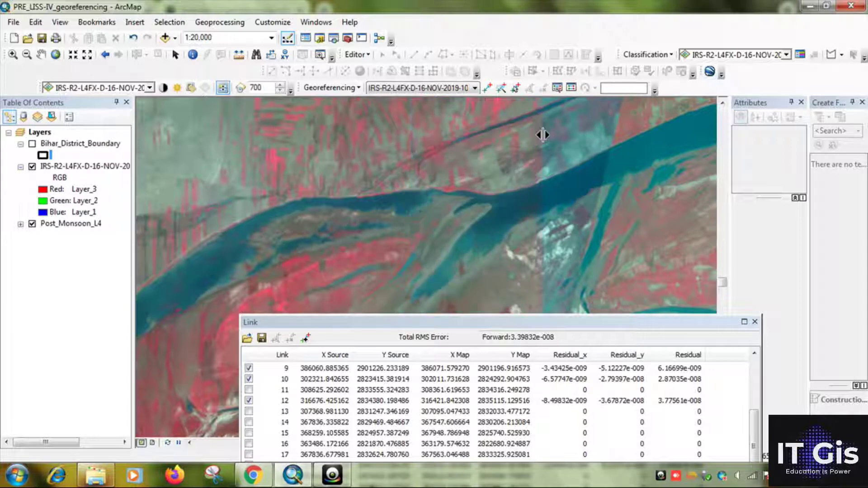
pyautogui.scroll(-5, 519, 138)
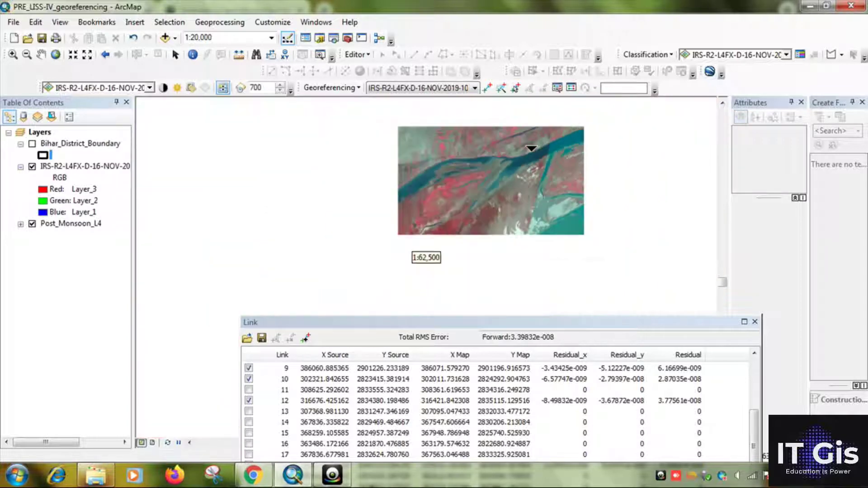
pyautogui.scroll(-3, 531, 147)
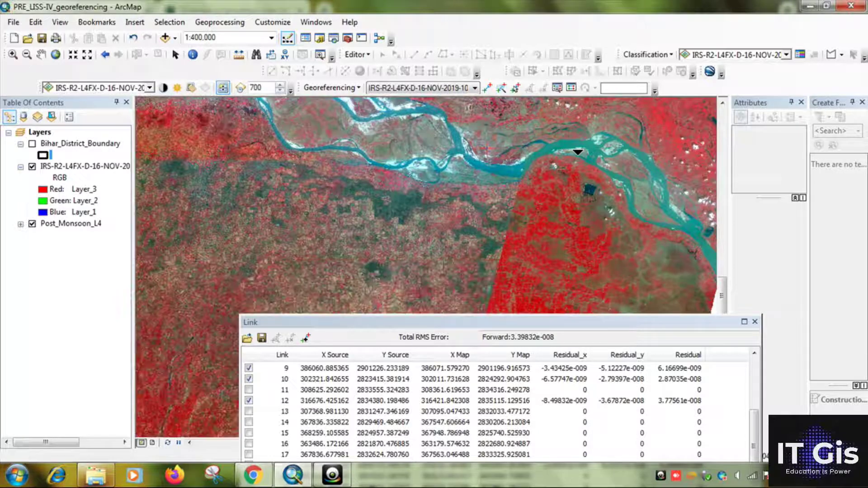
# Zoom in on the overlap area, swipe to check alignment, and show the full Link window.
pyautogui.moveTo(274, 164); pyautogui.dragTo(412, 249)
pyautogui.scroll(5, 412, 249)
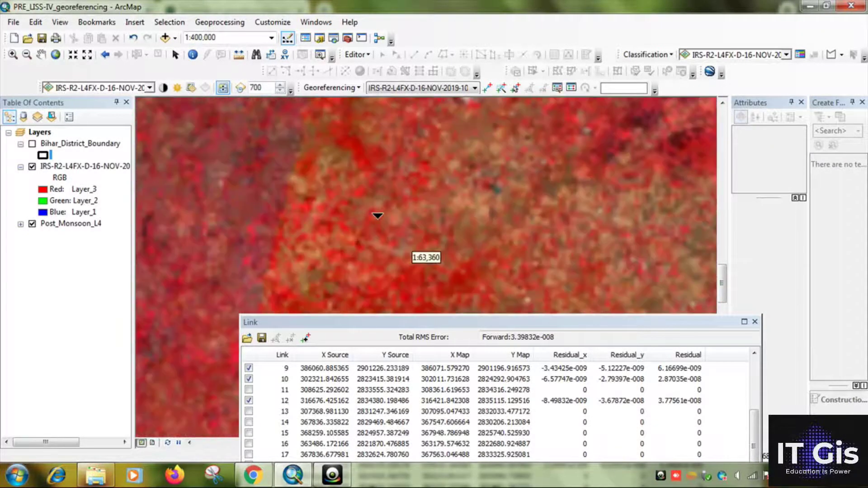
pyautogui.scroll(1, 412, 249)
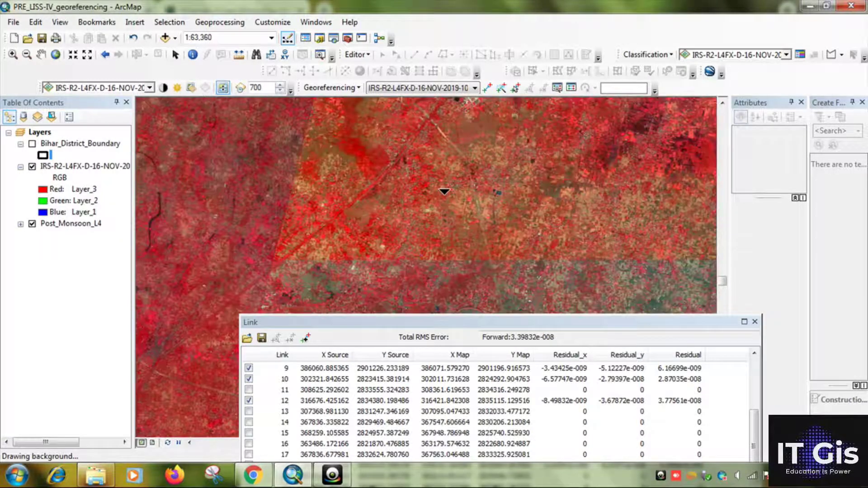
pyautogui.scroll(4, 411, 250)
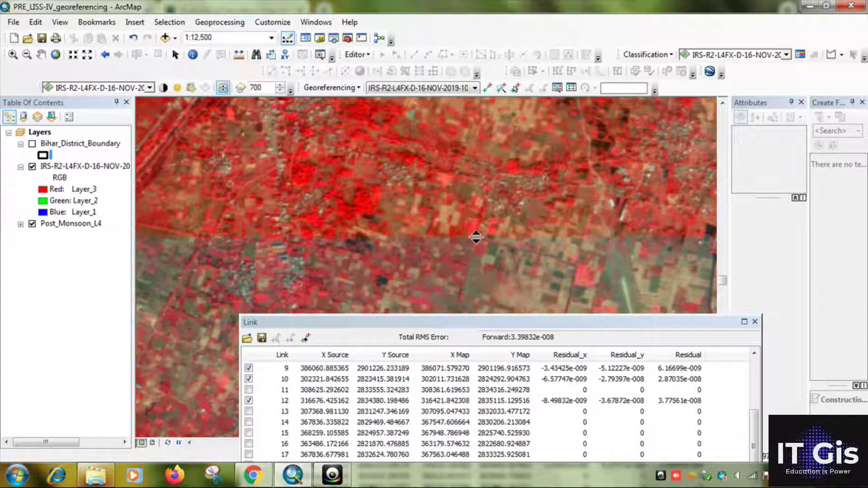
pyautogui.moveTo(467, 178); pyautogui.dragTo(252, 181)
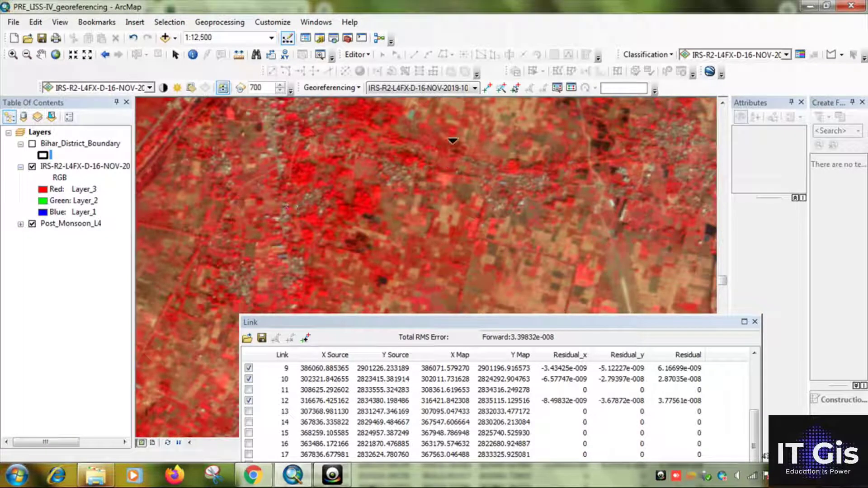
pyautogui.moveTo(436, 323); pyautogui.dragTo(419, 163)
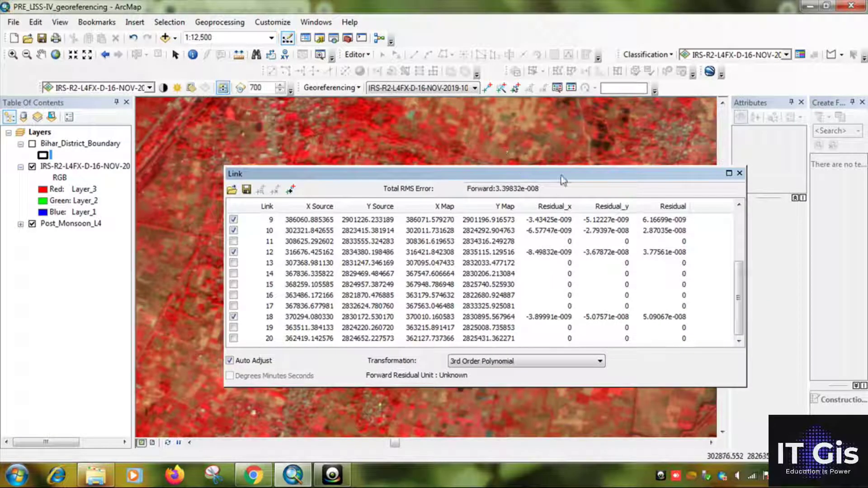
# Briefly include and then re-exclude links 6 and 7 to test their effect on the fit.
pyautogui.moveTo(567, 174); pyautogui.dragTo(552, 213)
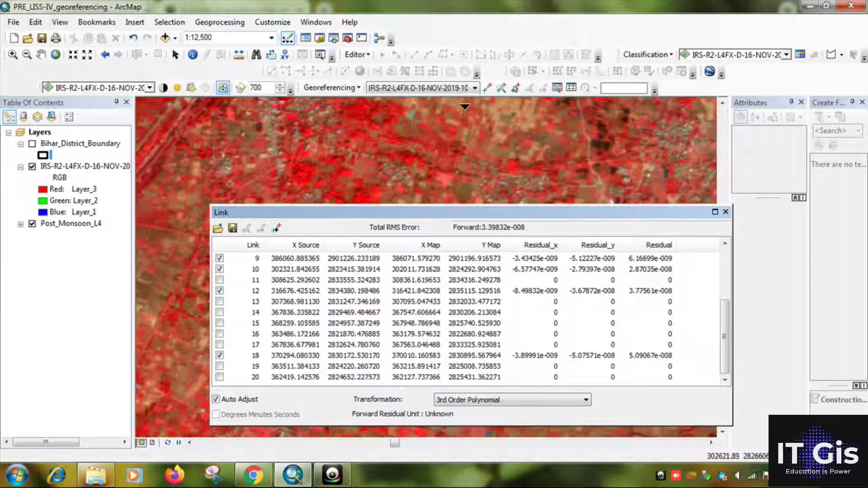
pyautogui.moveTo(724, 336)
pyautogui.mouseDown()
pyautogui.moveTo(723, 263)
pyautogui.moveTo(711, 342)
pyautogui.mouseUp()
pyautogui.scroll(3, 709, 297)
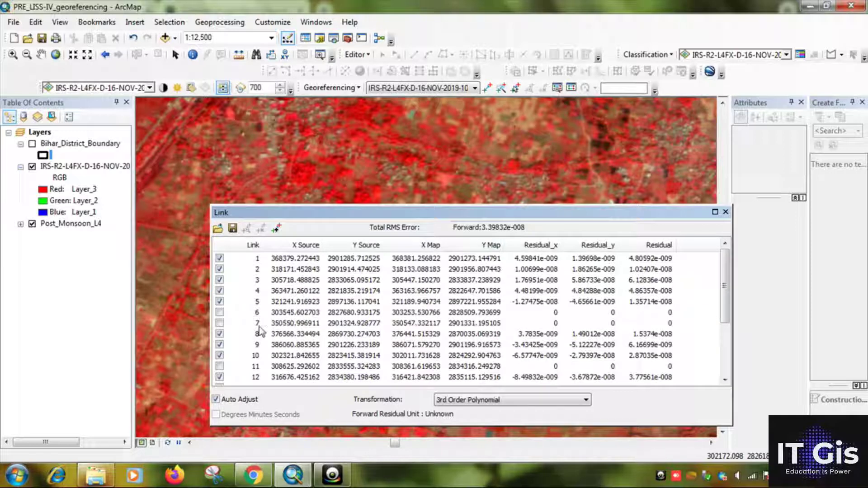
pyautogui.click(220, 313)
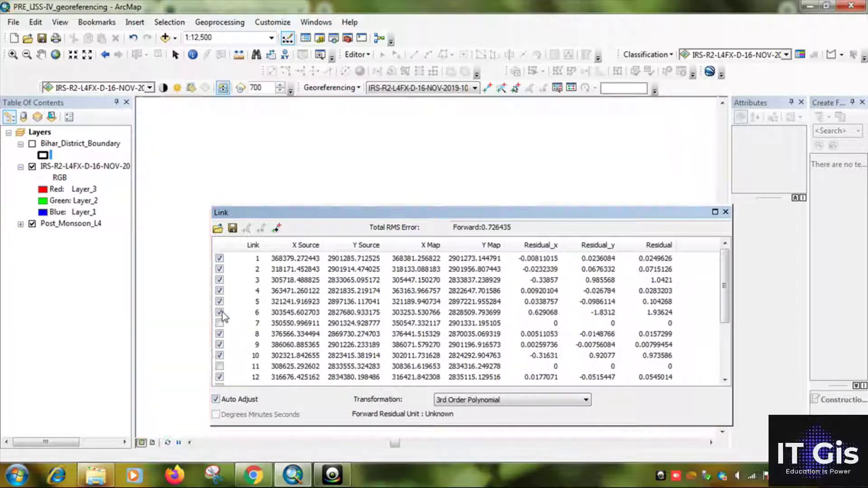
pyautogui.click(221, 312)
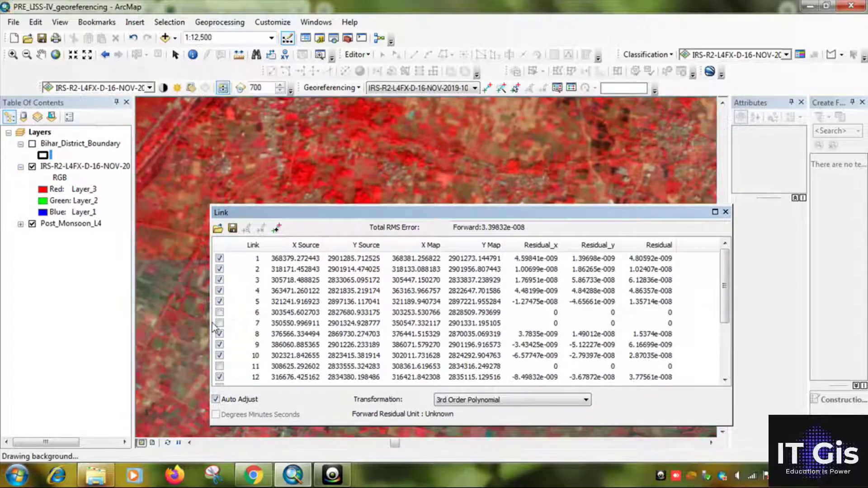
pyautogui.click(219, 323)
pyautogui.click(219, 323)
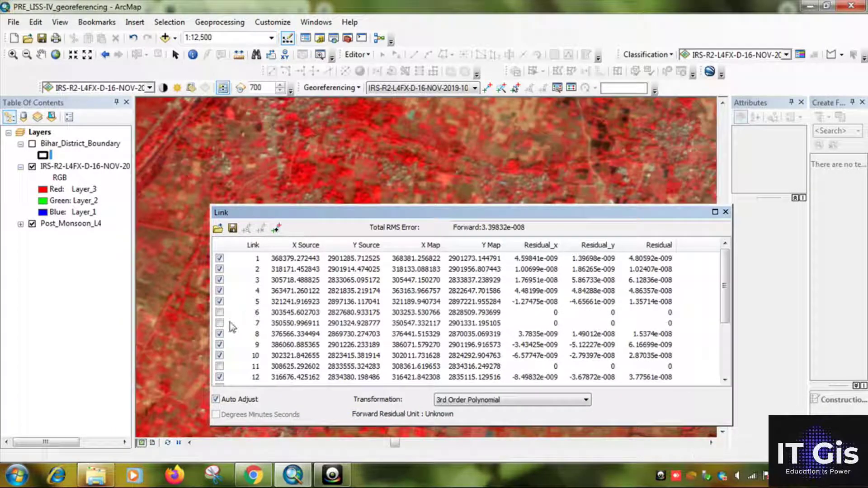
# Delete the excluded links 6 and 7 from the link table, keeping RMS at 3.39832e-008.
pyautogui.click(293, 315)
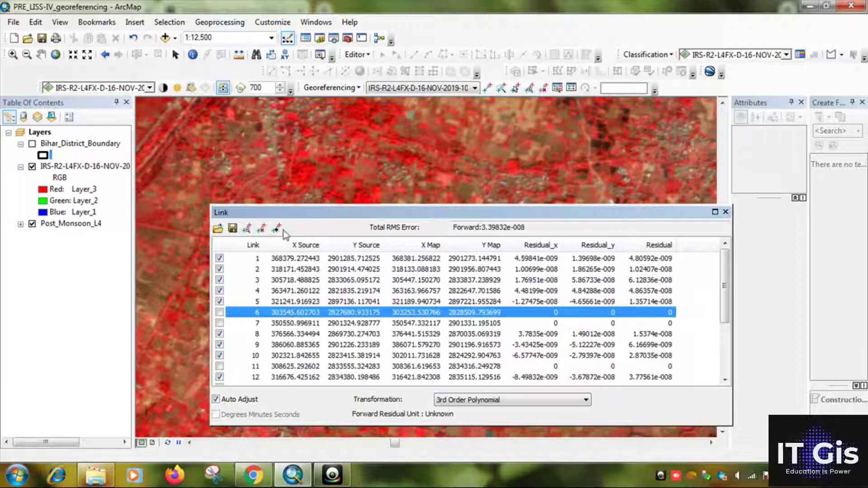
pyautogui.click(260, 230)
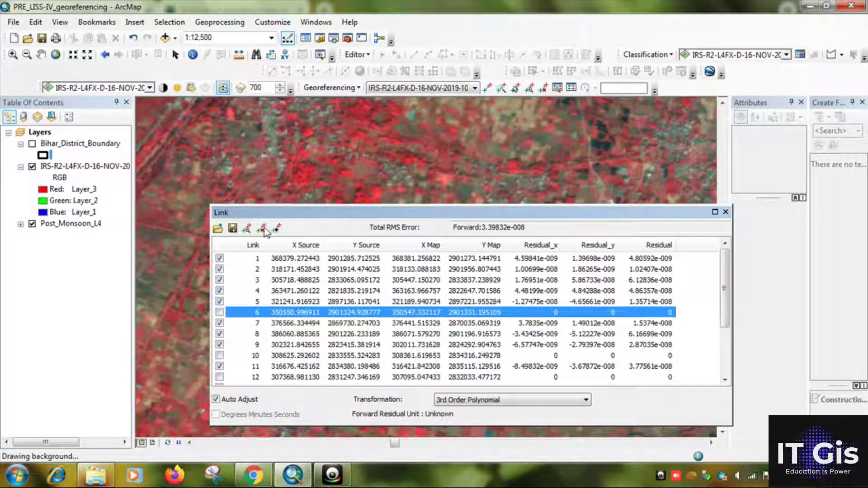
pyautogui.moveTo(729, 310); pyautogui.dragTo(729, 361)
pyautogui.scroll(2, 374, 379)
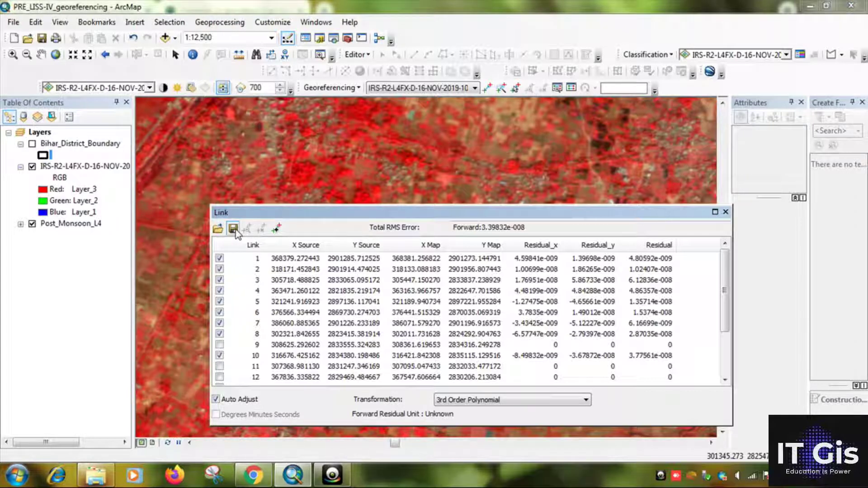
# Save the control-point links as geo2.txt in the LISS-IV folder.
pyautogui.click(233, 229)
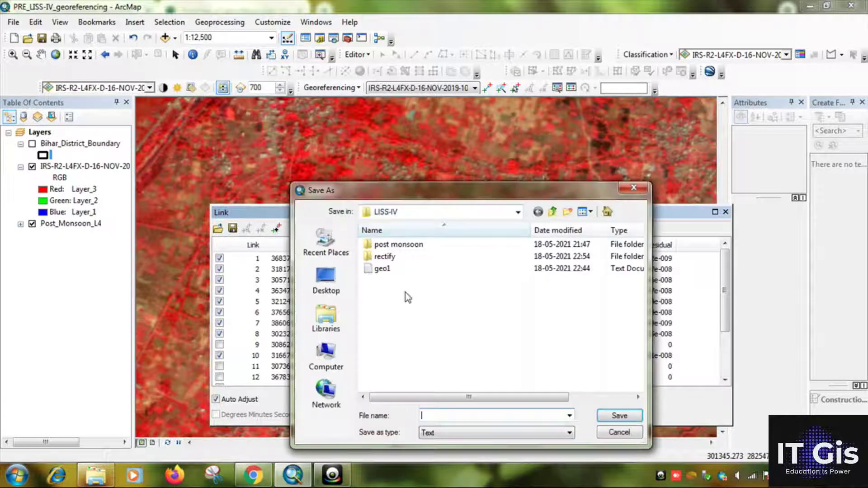
pyautogui.click(382, 269)
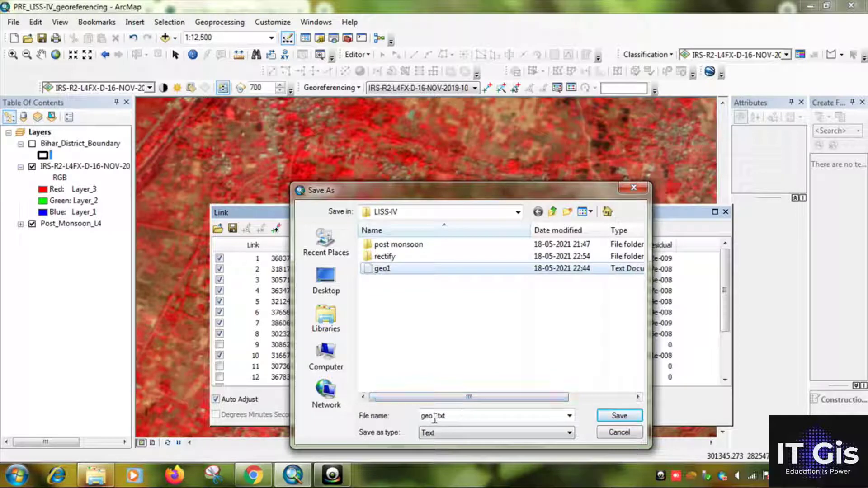
pyautogui.click(451, 413)
pyautogui.click(433, 415)
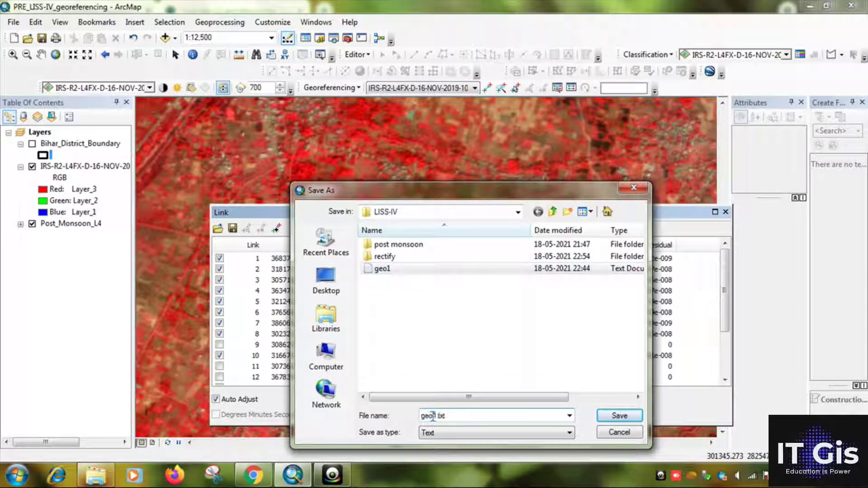
pyautogui.press('BackSpace')
pyautogui.write('2')
pyautogui.click(610, 416)
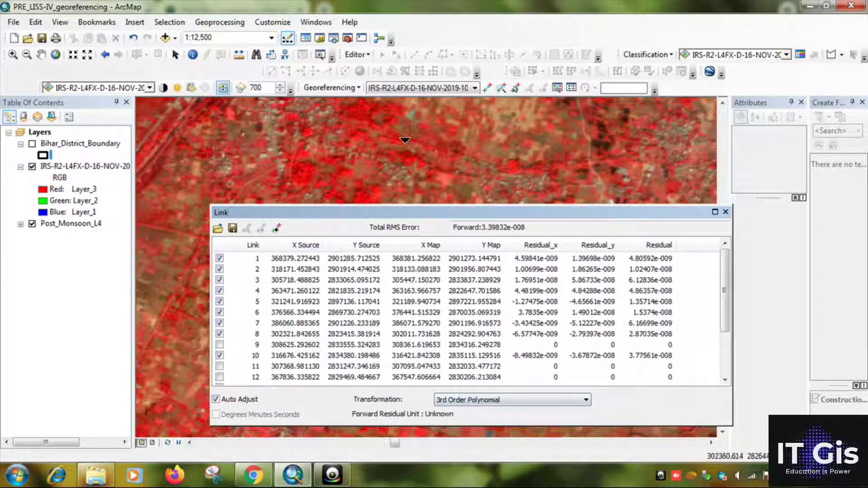
# Start rectifying the scene with the rectify folder as output location.
pyautogui.click(332, 88)
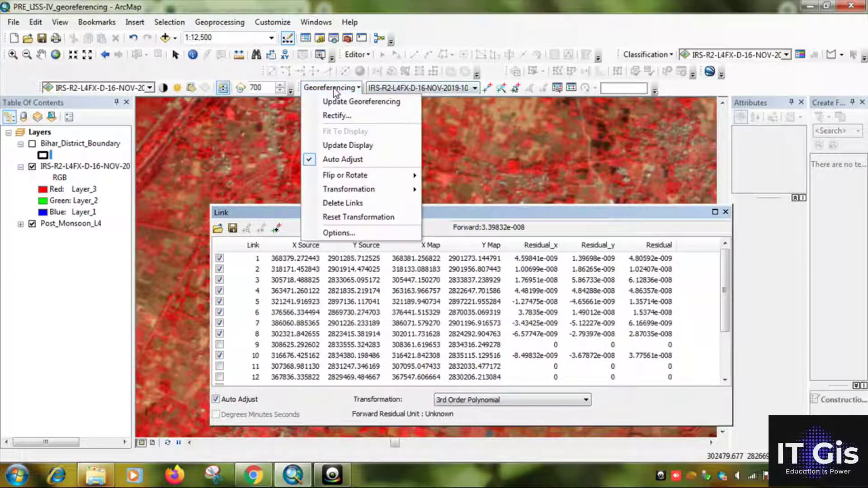
pyautogui.click(336, 116)
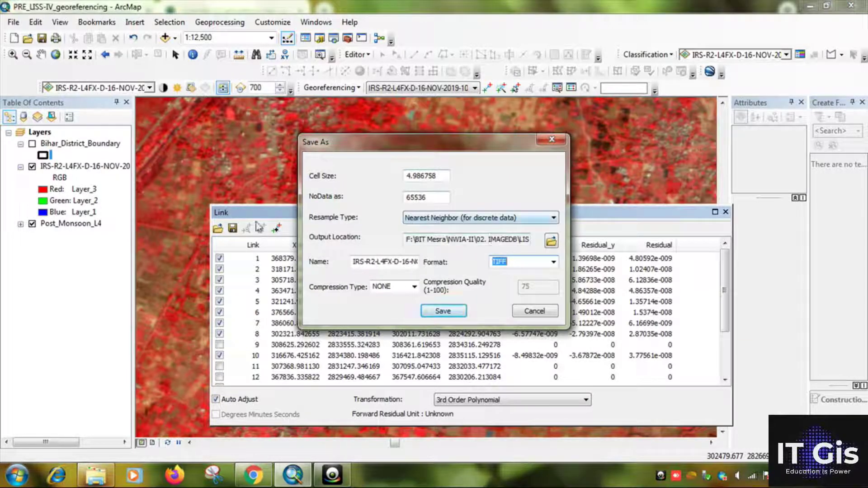
pyautogui.click(555, 244)
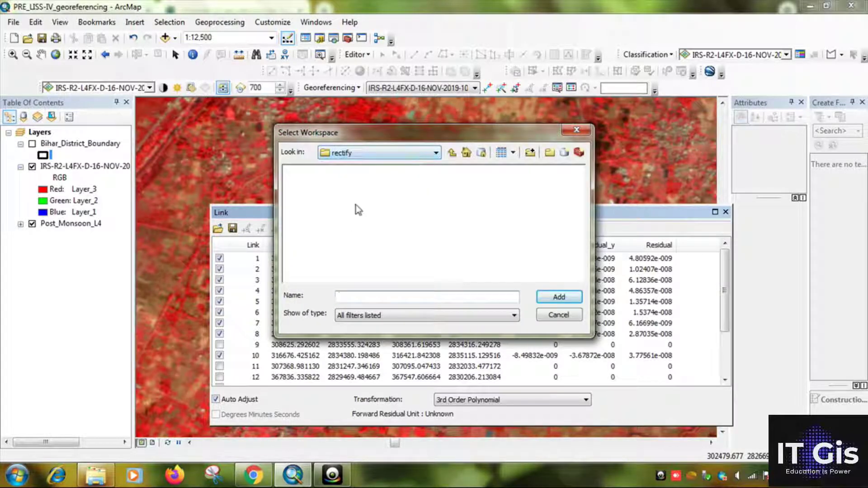
pyautogui.click(451, 152)
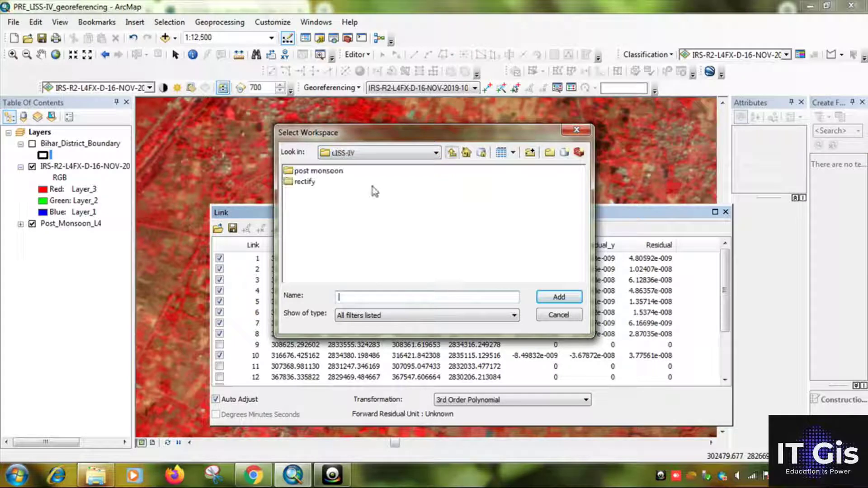
pyautogui.click(304, 182)
pyautogui.click(558, 297)
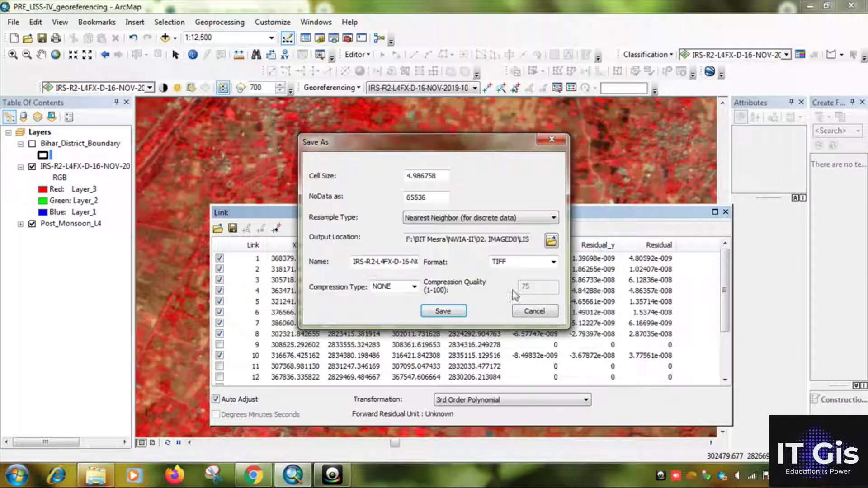
# Append _rectify to the output name and save as a Nearest Neighbor TIFF at cell size 4.986758.
pyautogui.doubleClick(406, 266)
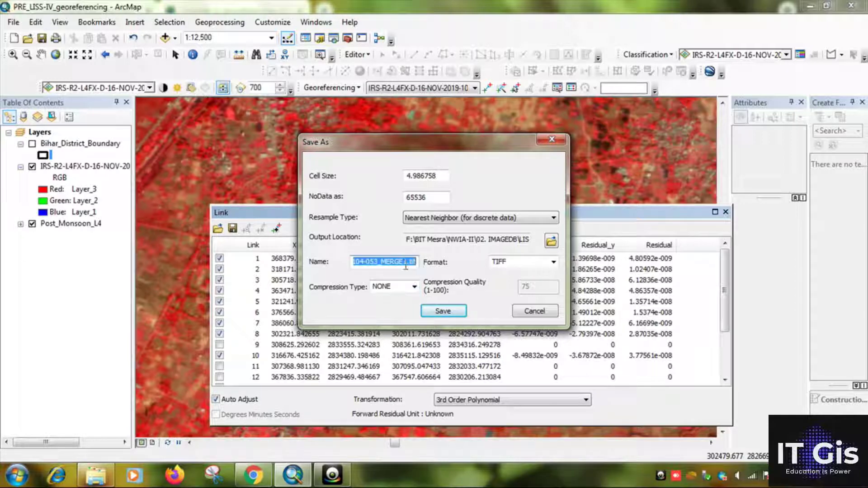
pyautogui.click(409, 263)
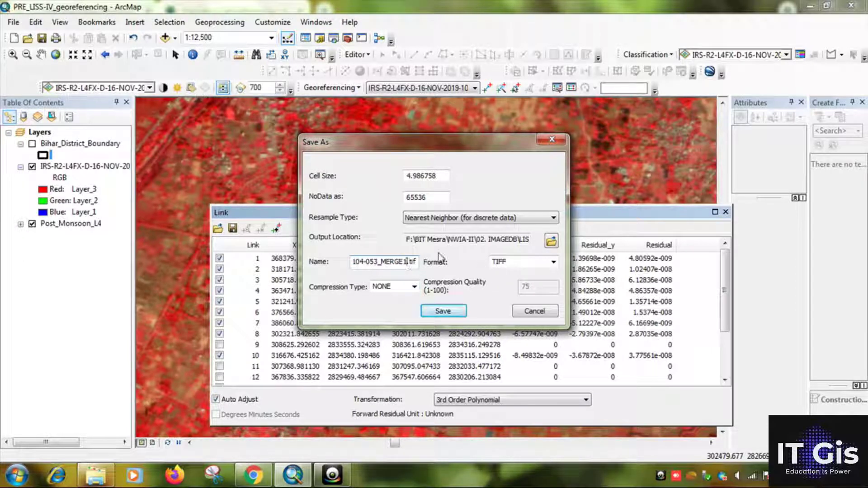
pyautogui.write('_recti')
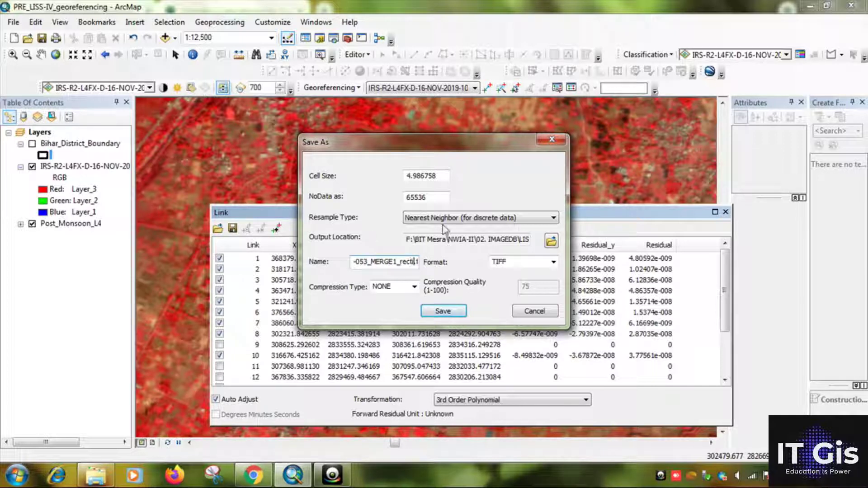
pyautogui.write('fy')
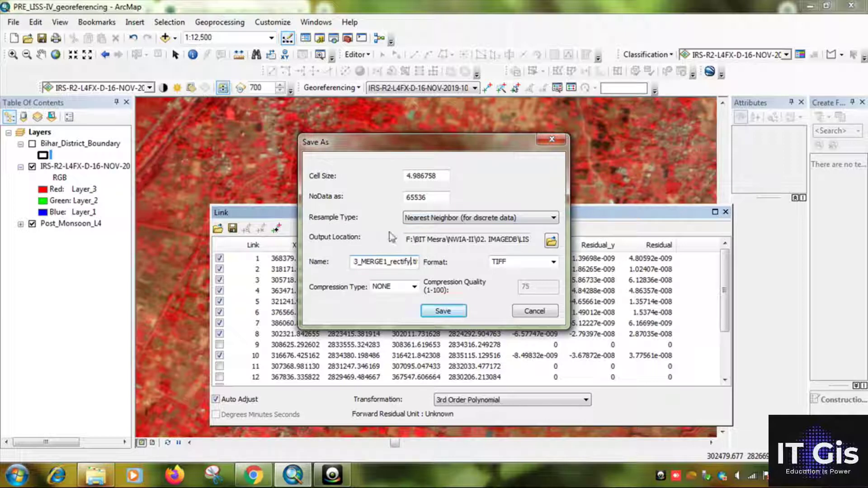
pyautogui.click(446, 217)
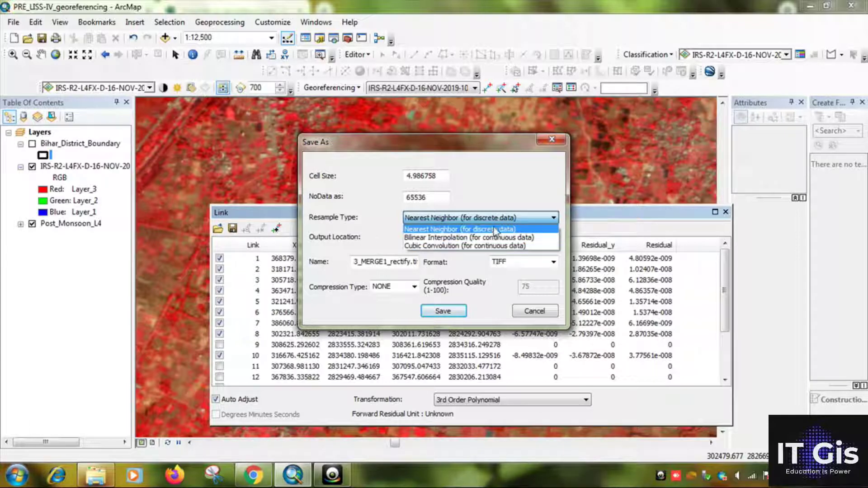
pyautogui.click(497, 228)
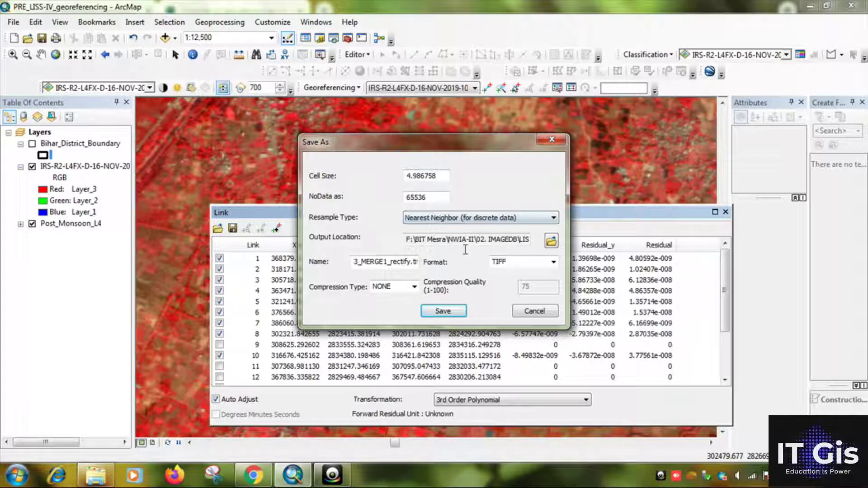
pyautogui.click(444, 312)
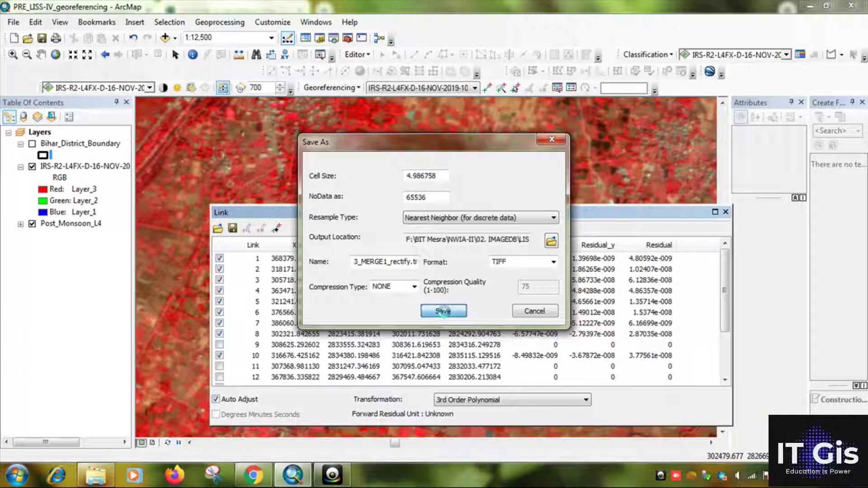